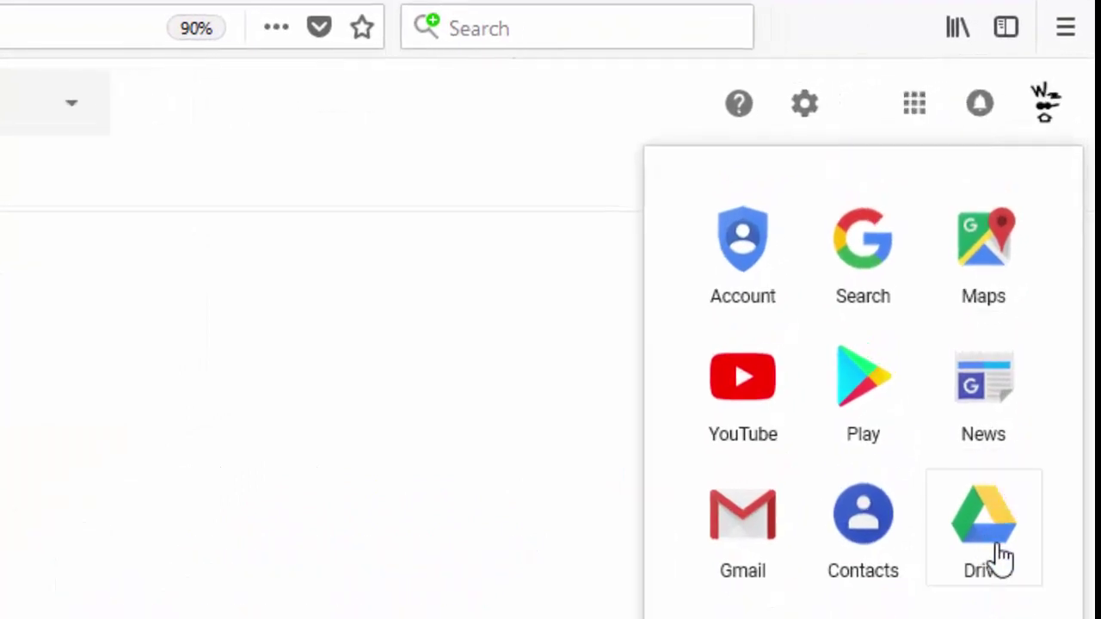
# - Open Google Drive from the apps grid and bring up New > Google Docs creation options
pyautogui.click(1013, 581)
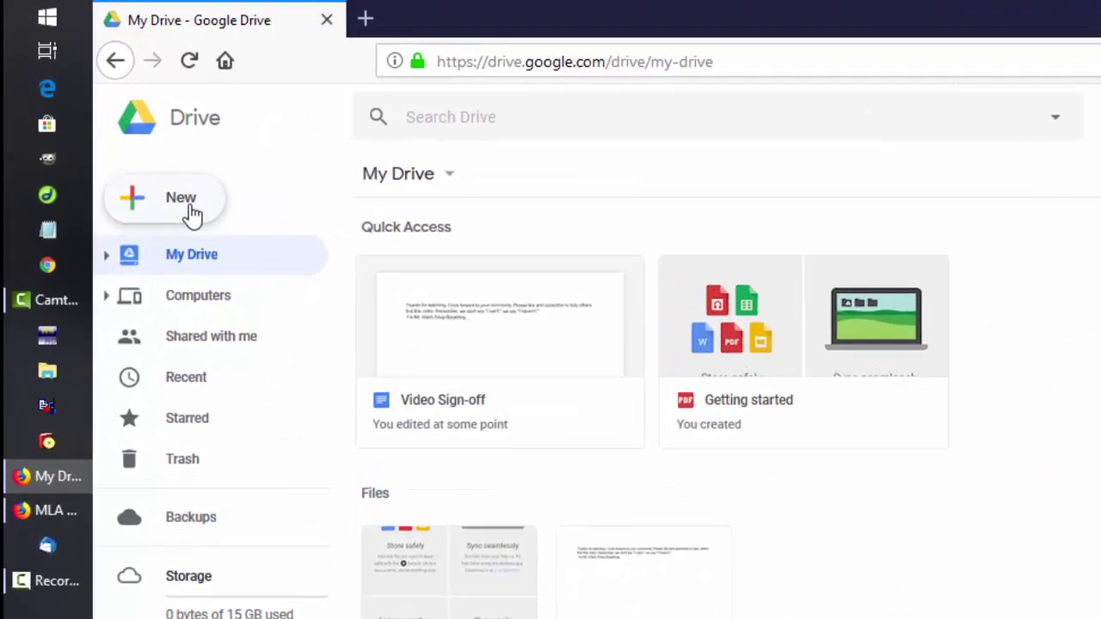
pyautogui.click(153, 172)
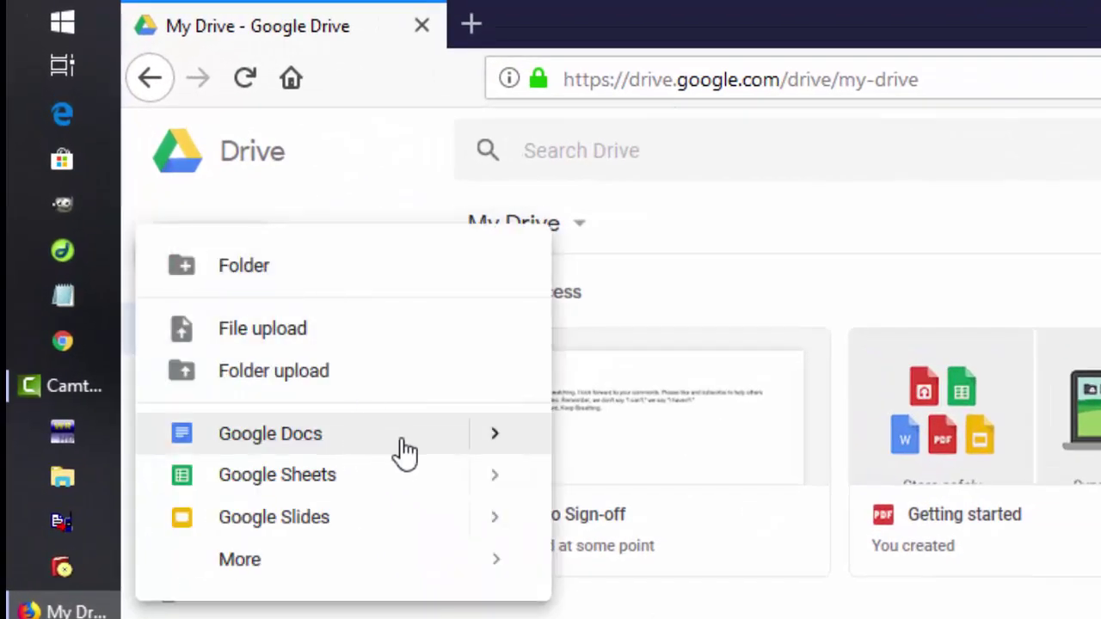
pyautogui.click(496, 450)
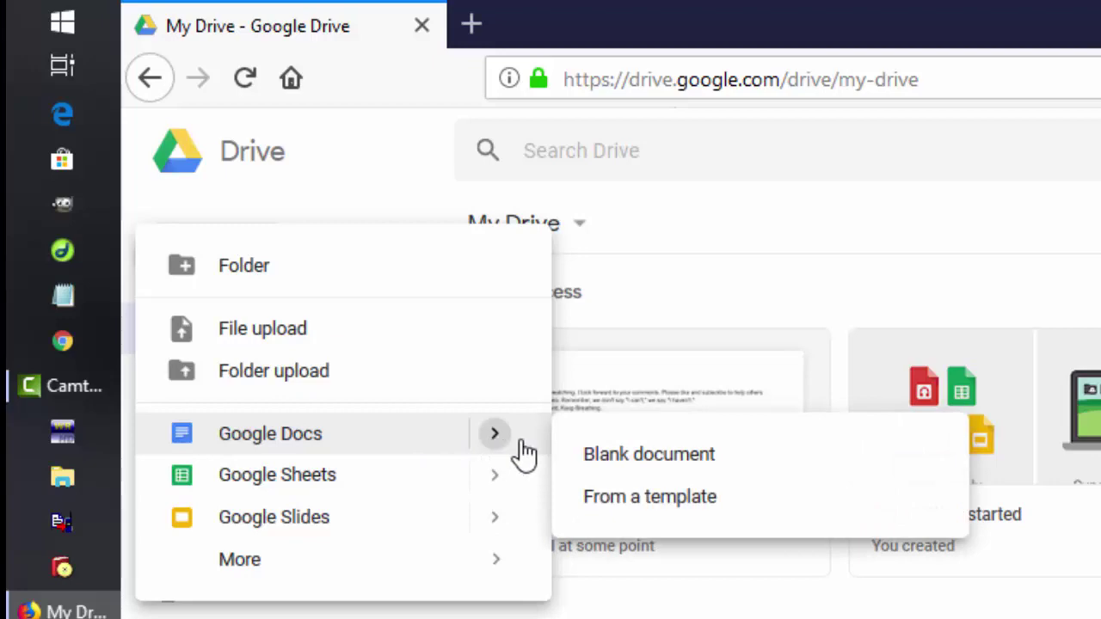
# - Open the template gallery and search it for 'mla' to locate Report MLA under Education
pyautogui.click(679, 497)
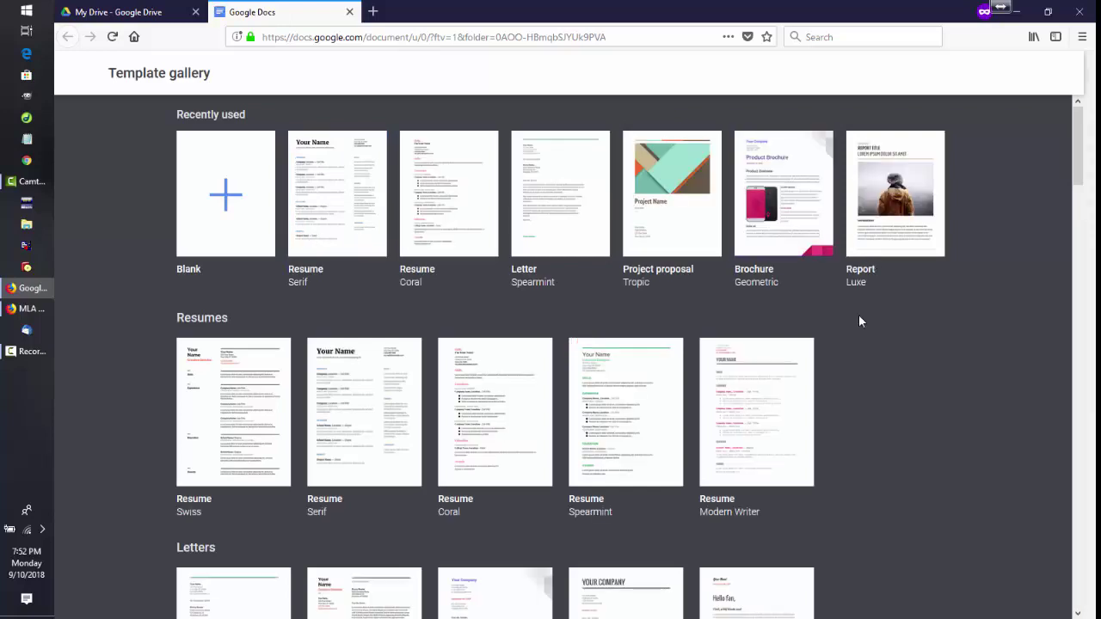
pyautogui.scroll(-7, 861, 313)
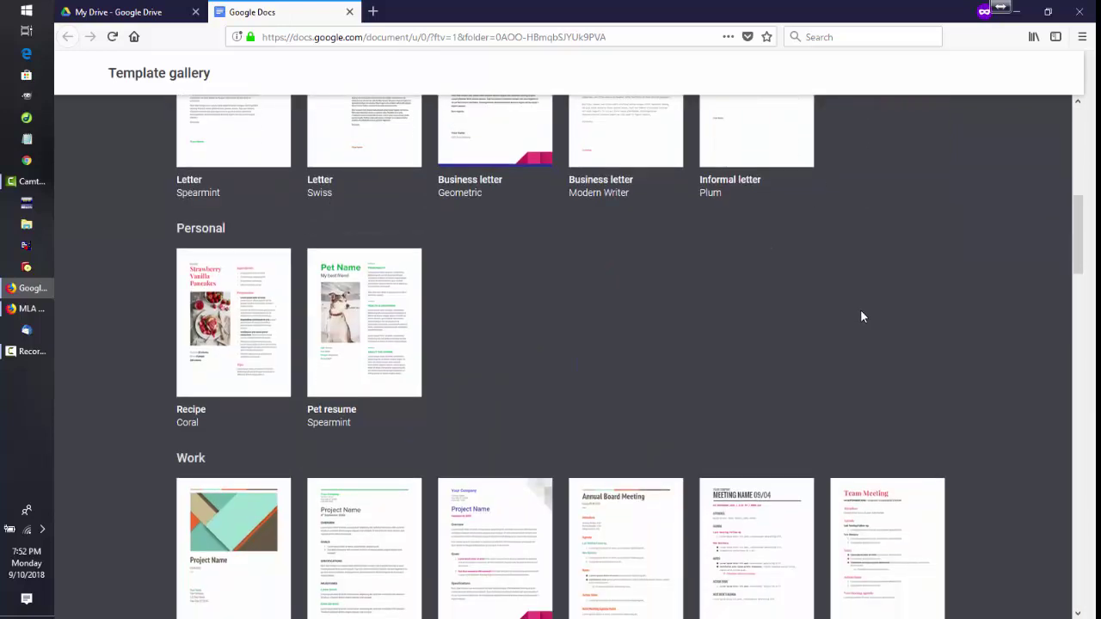
pyautogui.scroll(-3, 861, 317)
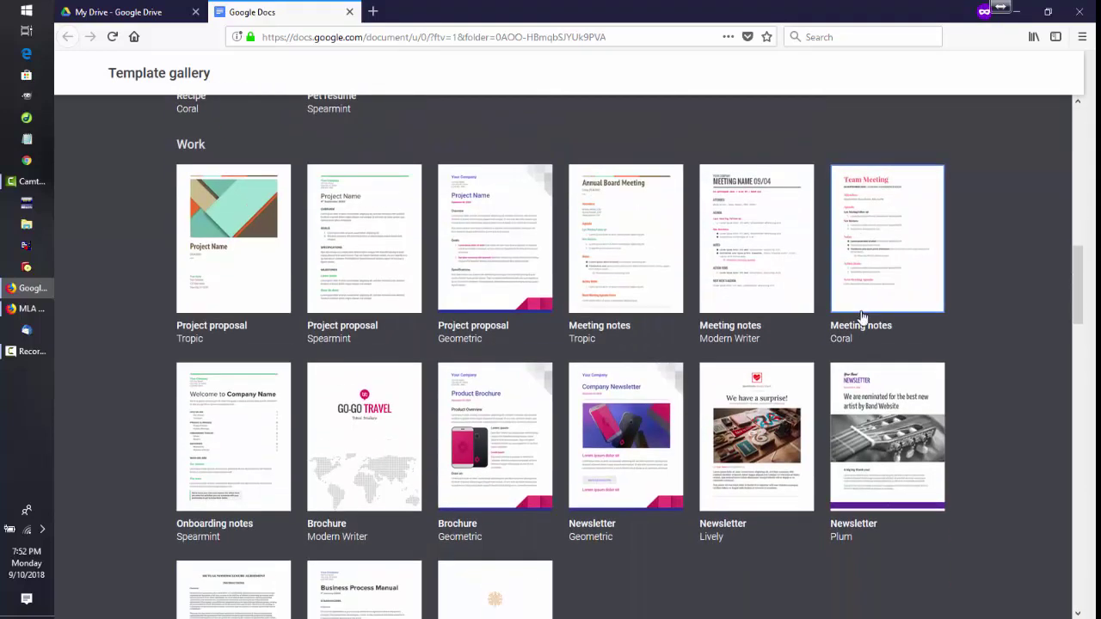
pyautogui.hotkey('ctrl', 'f')
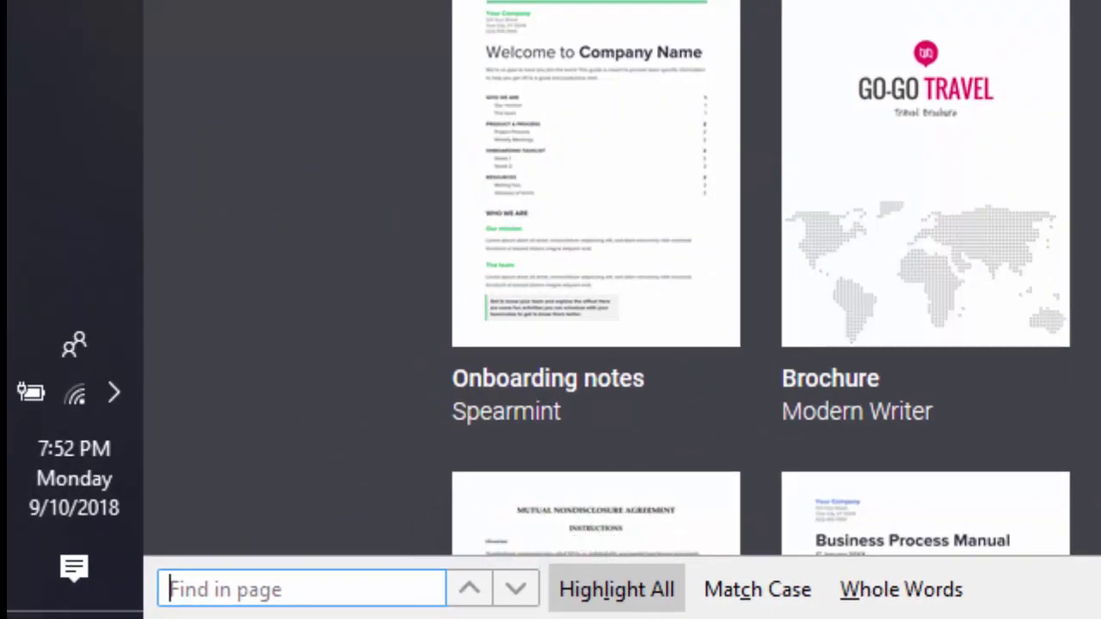
pyautogui.write('mla')
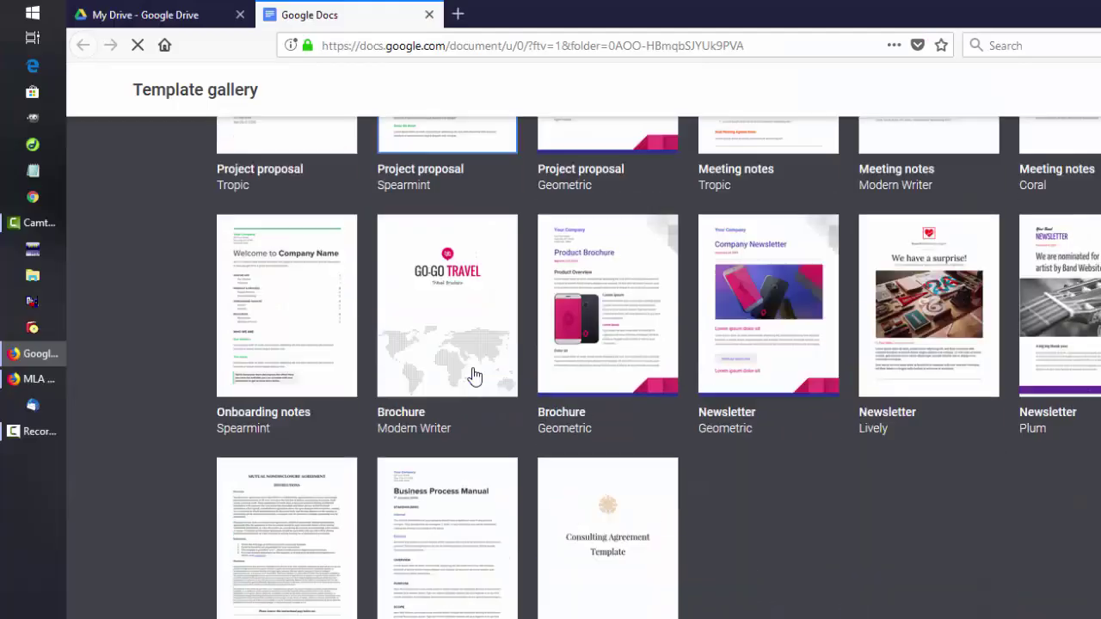
pyautogui.scroll(-15, 472, 376)
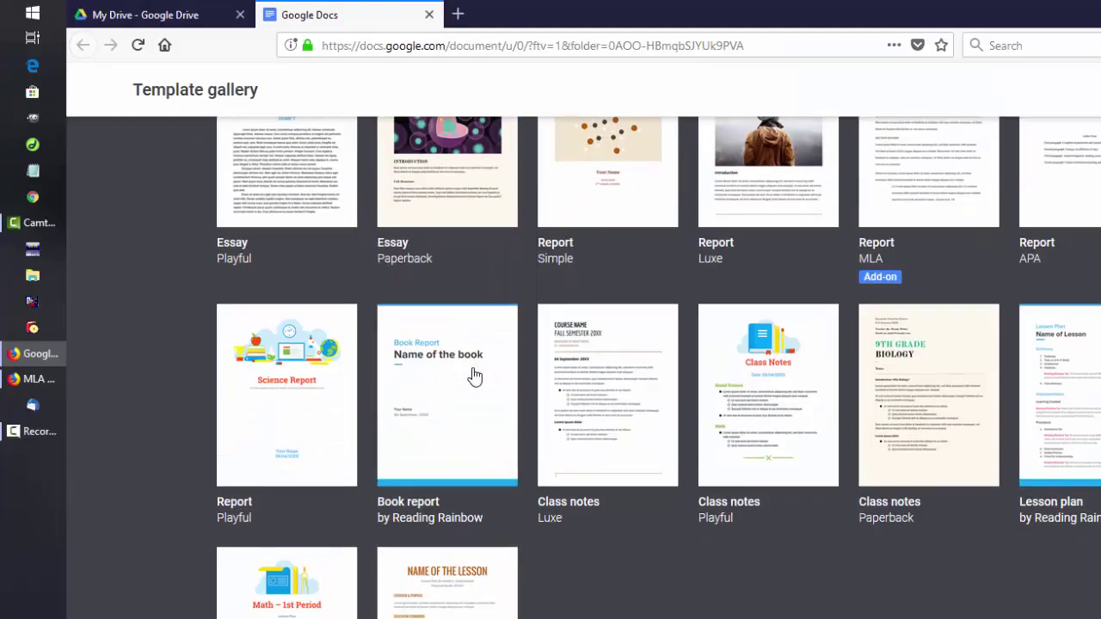
pyautogui.scroll(5, 472, 376)
pyautogui.scroll(-5, 472, 376)
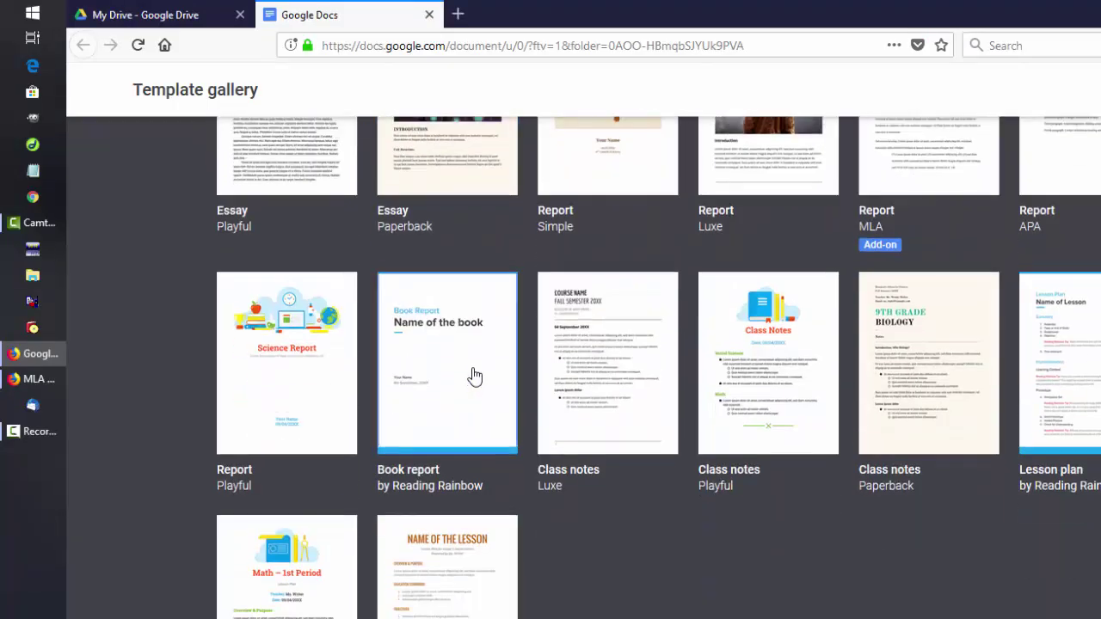
pyautogui.scroll(4, 472, 376)
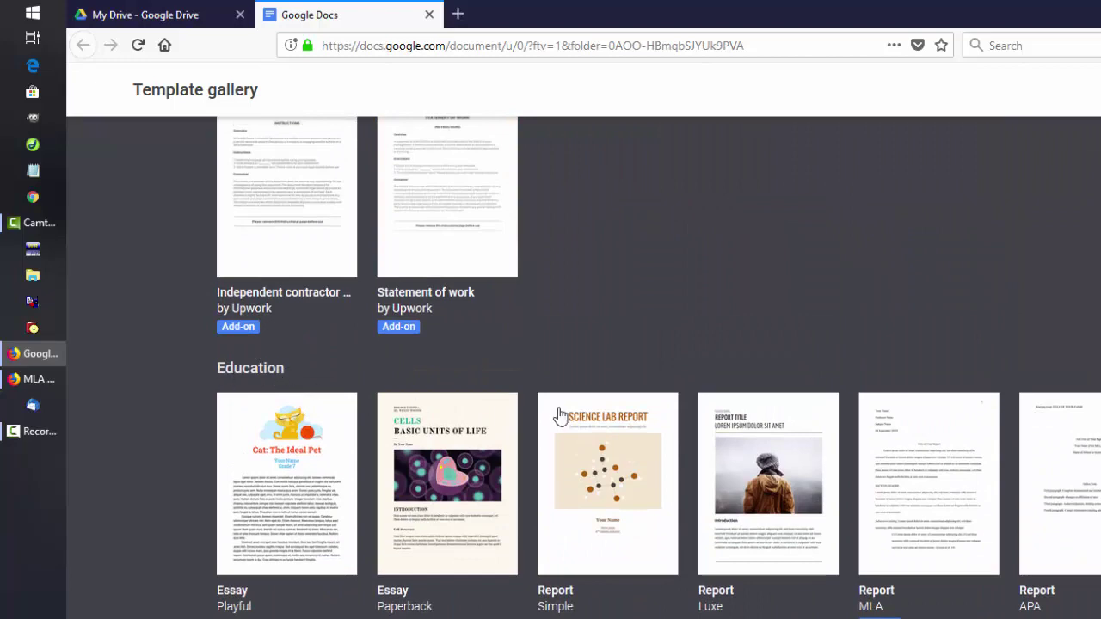
pyautogui.scroll(-3, 559, 416)
pyautogui.scroll(1, 925, 336)
pyautogui.scroll(2, 928, 337)
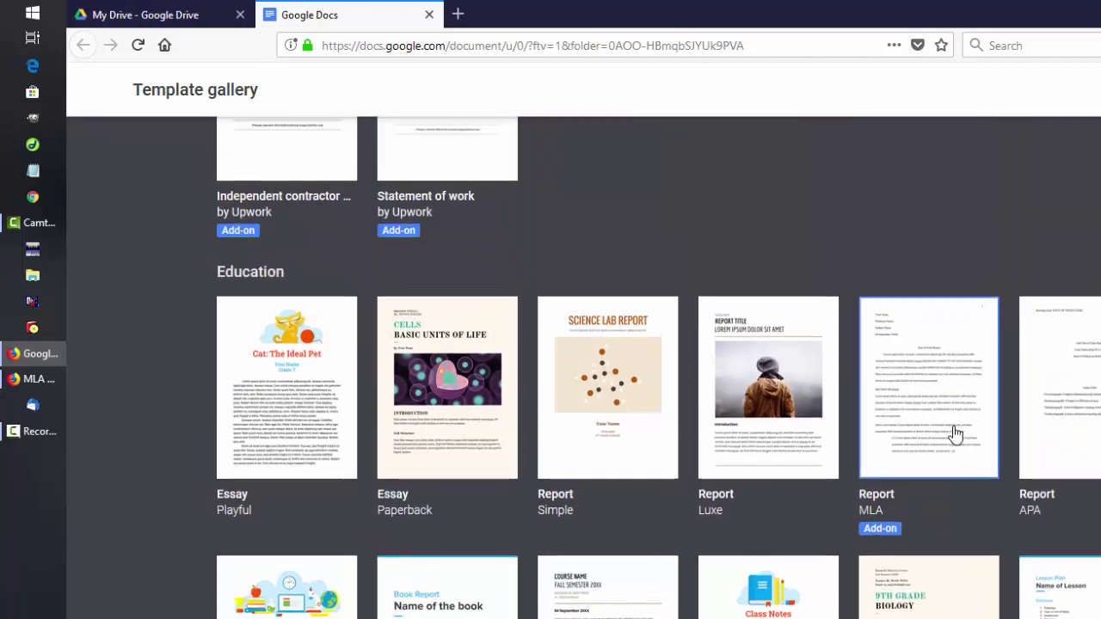
# - Create a report from the MLA Report template and review its name and title lines
pyautogui.click(953, 427)
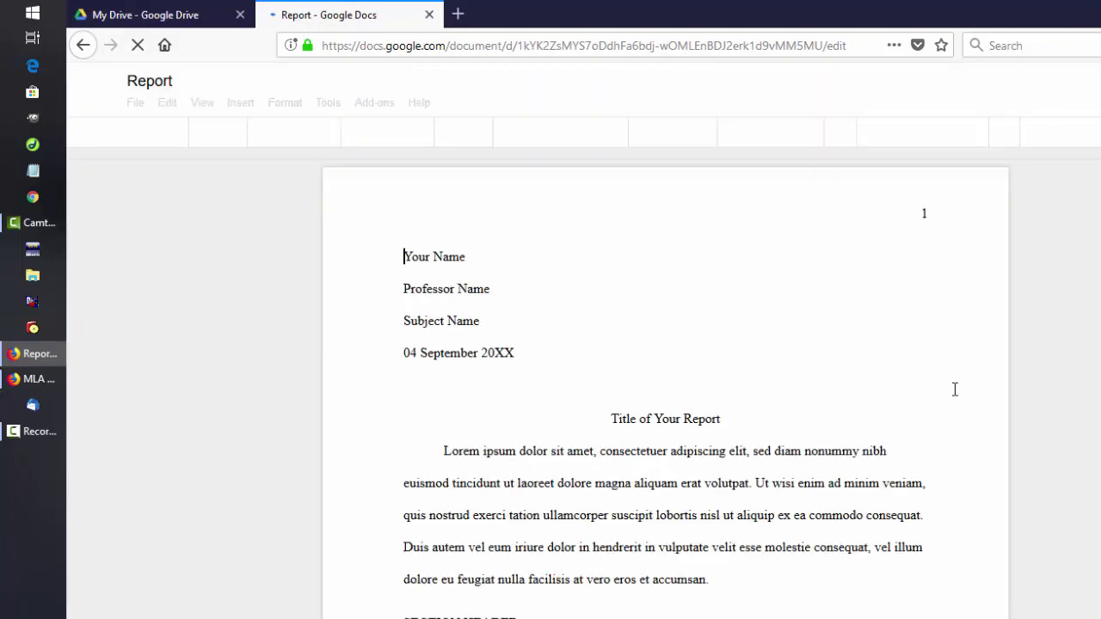
pyautogui.tripleClick(410, 257)
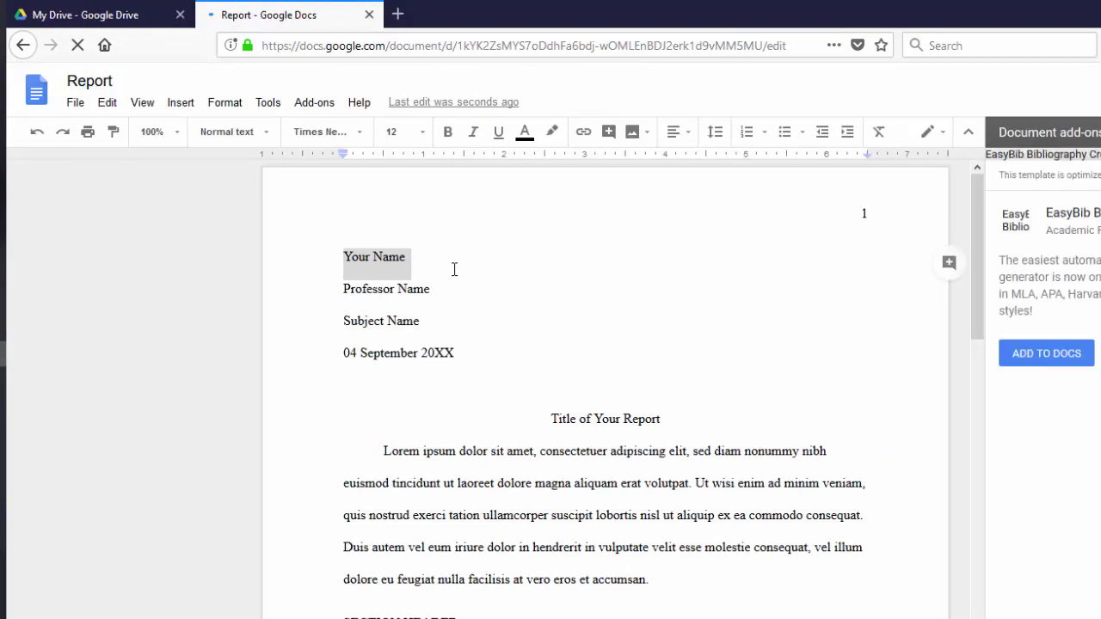
pyautogui.scroll(-2, 454, 269)
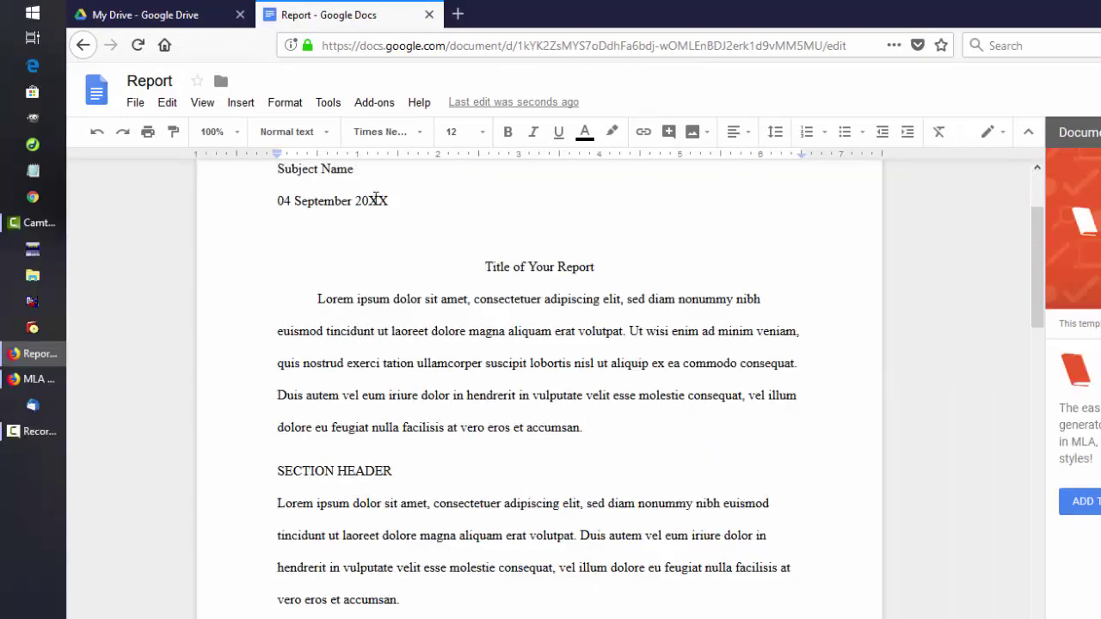
pyautogui.moveTo(486, 266); pyautogui.dragTo(601, 267)
pyautogui.moveTo(320, 301); pyautogui.dragTo(605, 433)
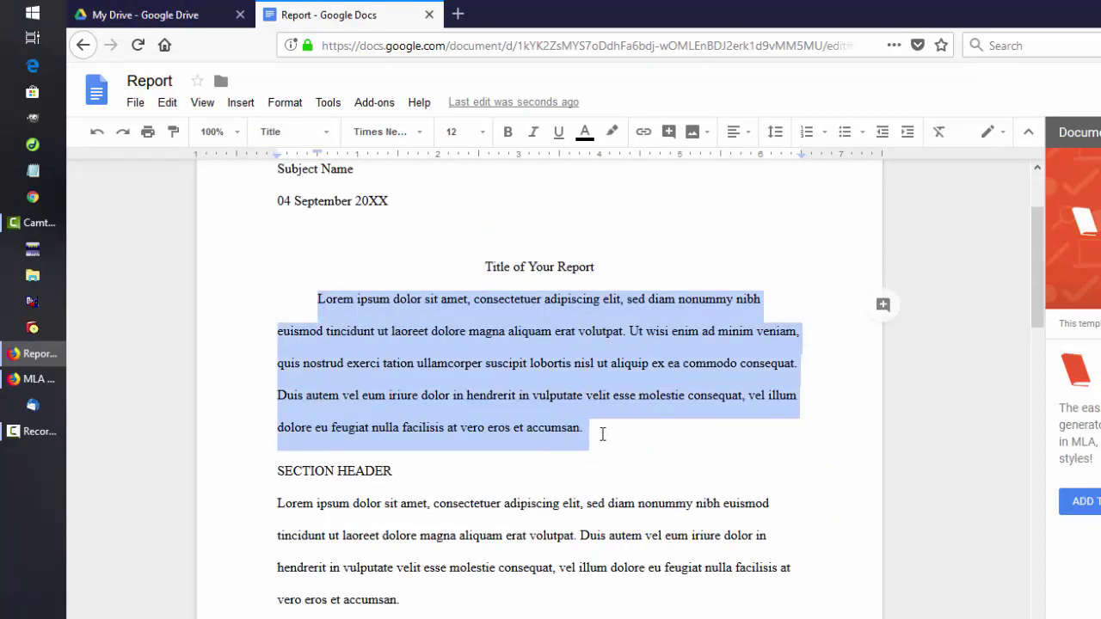
pyautogui.scroll(-4, 602, 437)
pyautogui.scroll(6, 602, 436)
# - Type 'Name,' before the page number in the page-1 header
pyautogui.click(786, 211)
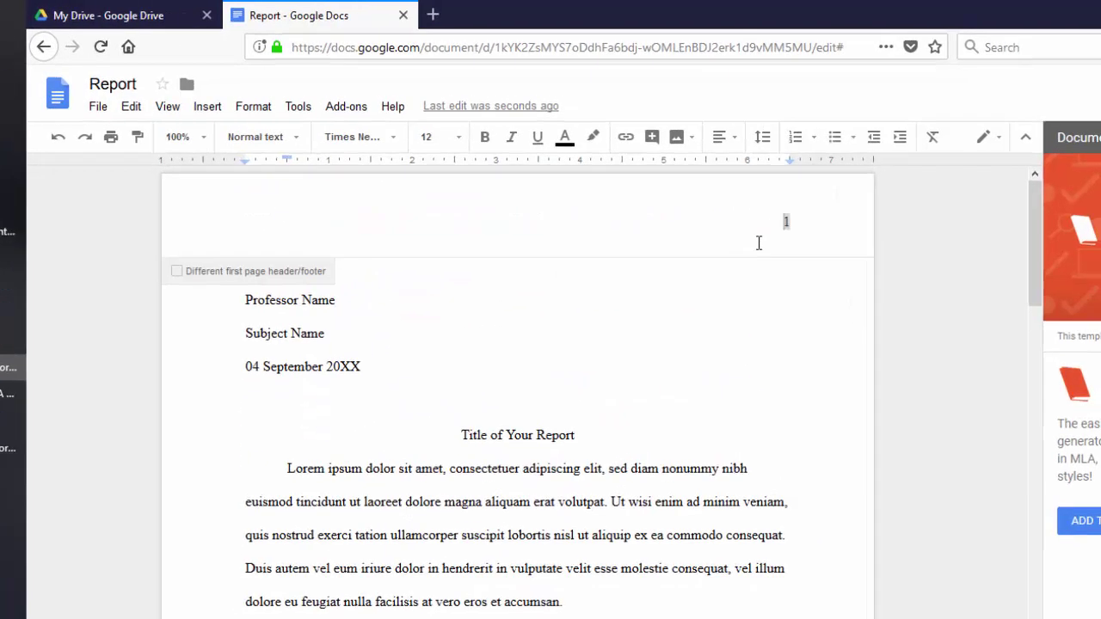
pyautogui.write('Name,')
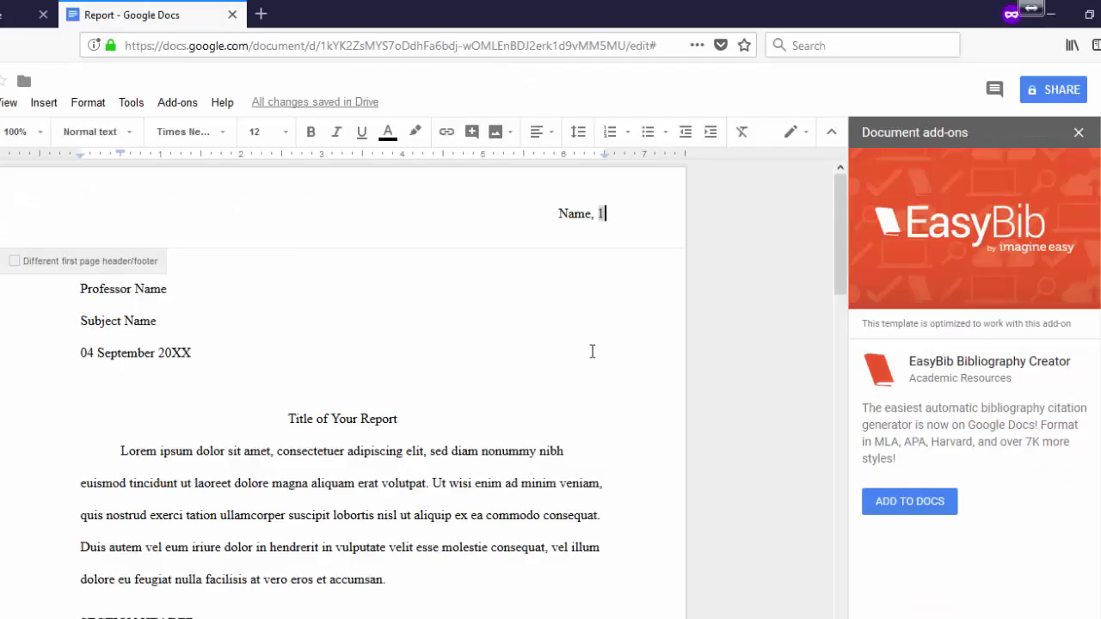
pyautogui.scroll(-15, 592, 351)
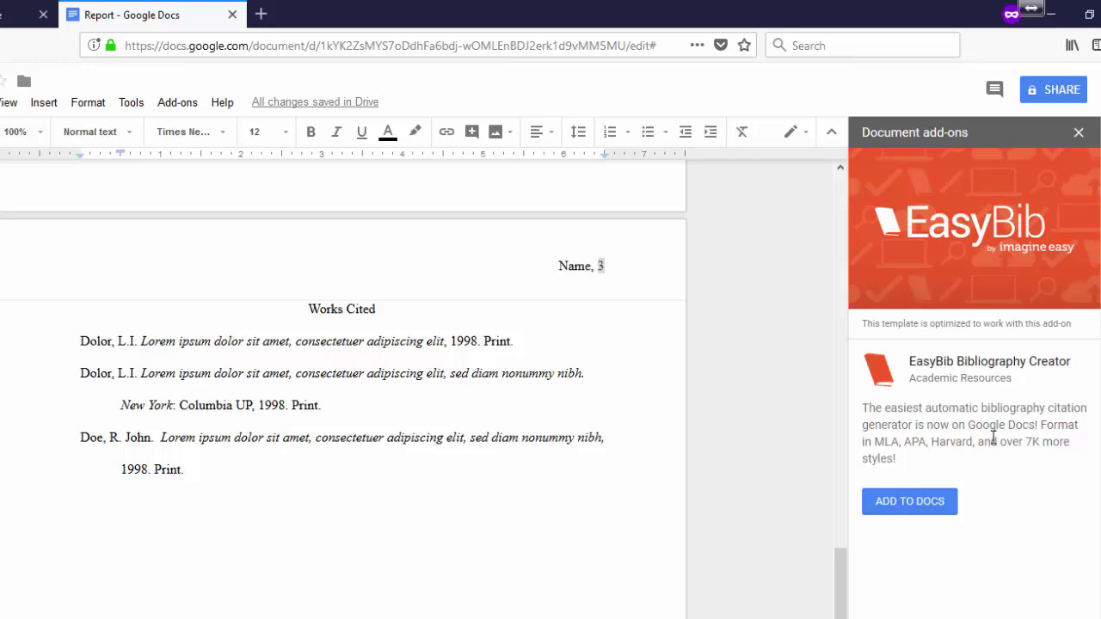
# - Add EasyBib Bibliography Creator and authorize it with the Google account's permissions
pyautogui.click(904, 513)
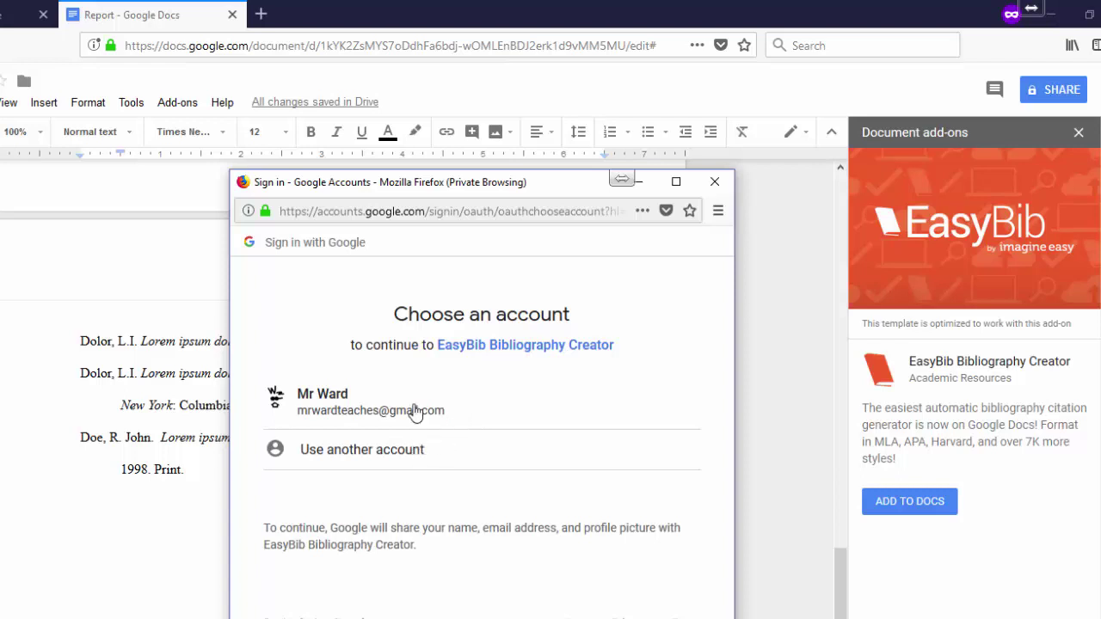
pyautogui.click(416, 413)
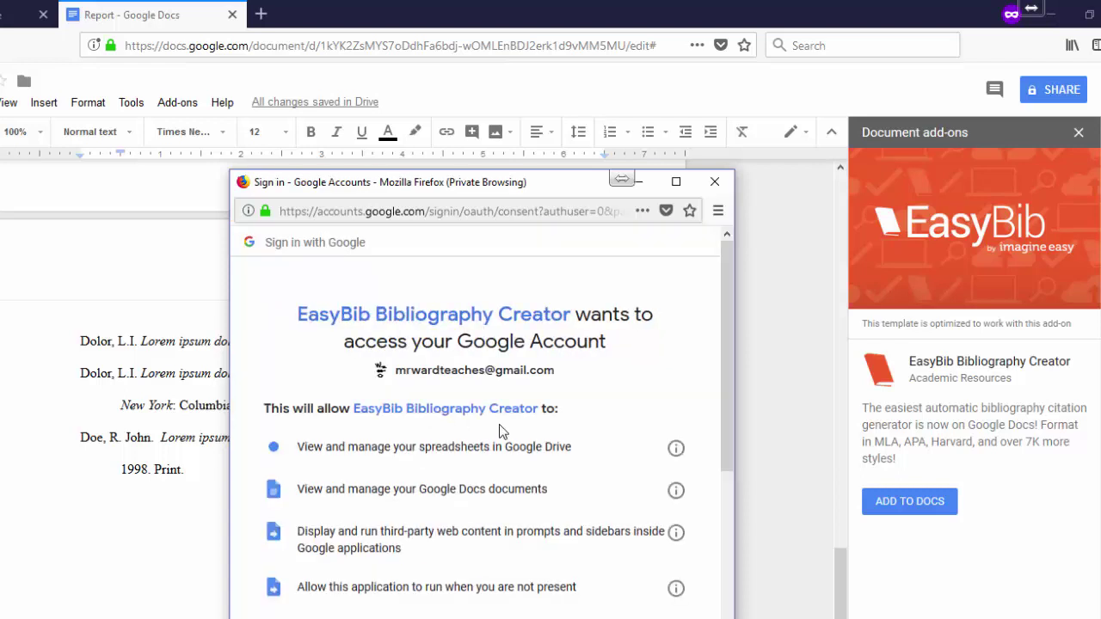
pyautogui.scroll(-3, 516, 439)
pyautogui.scroll(-1, 520, 447)
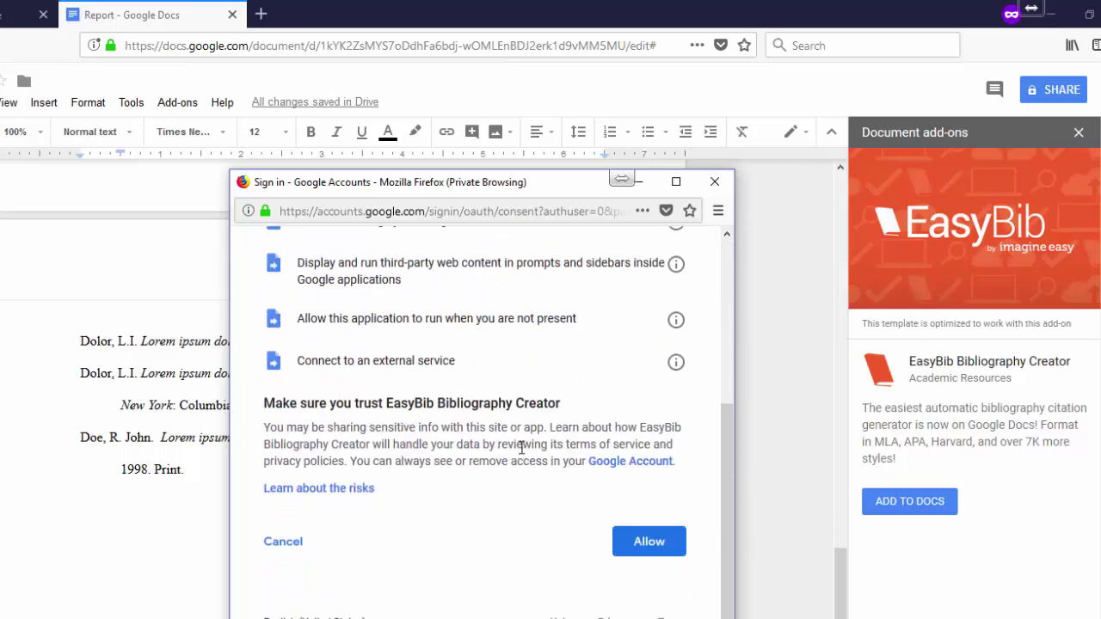
pyautogui.click(649, 551)
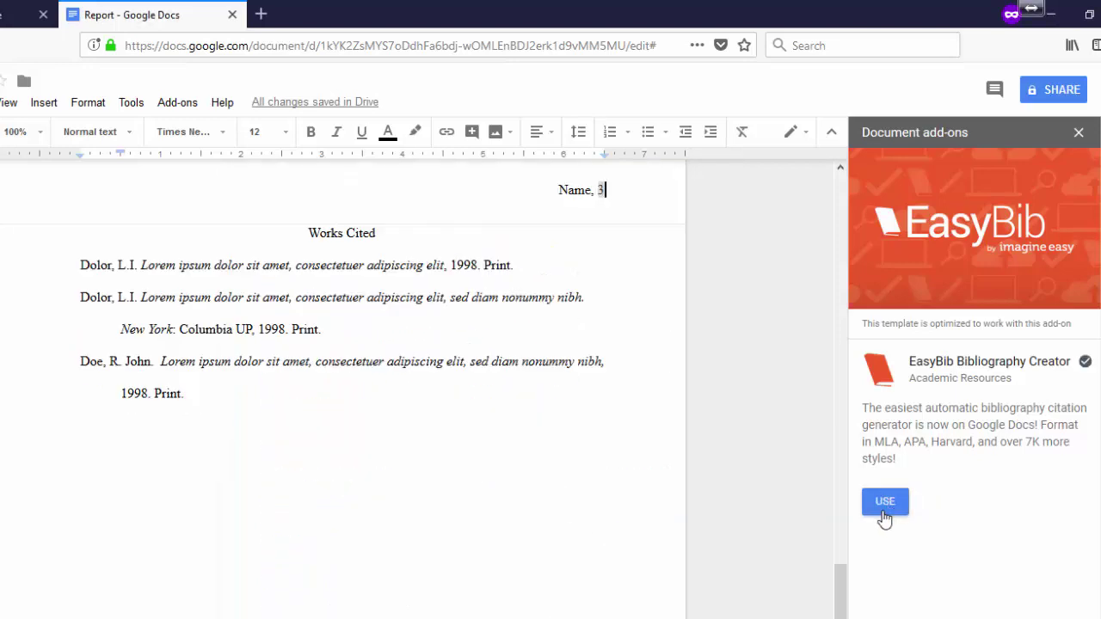
# - Launch EasyBib and open its Manage Bibliography panel from the Add-ons menu
pyautogui.click(894, 511)
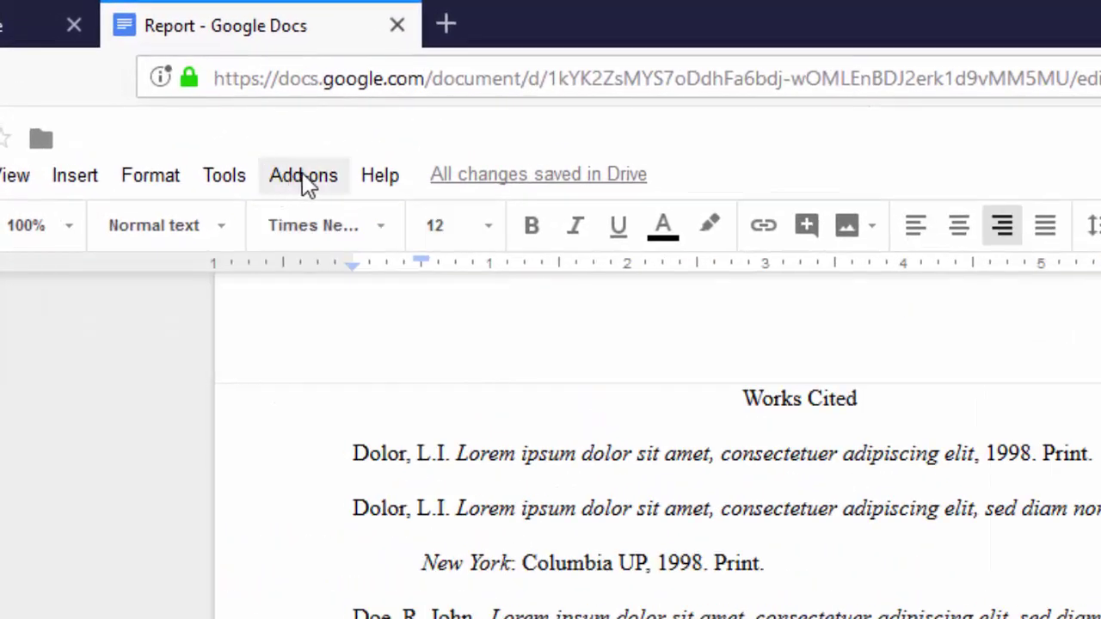
pyautogui.click(240, 133)
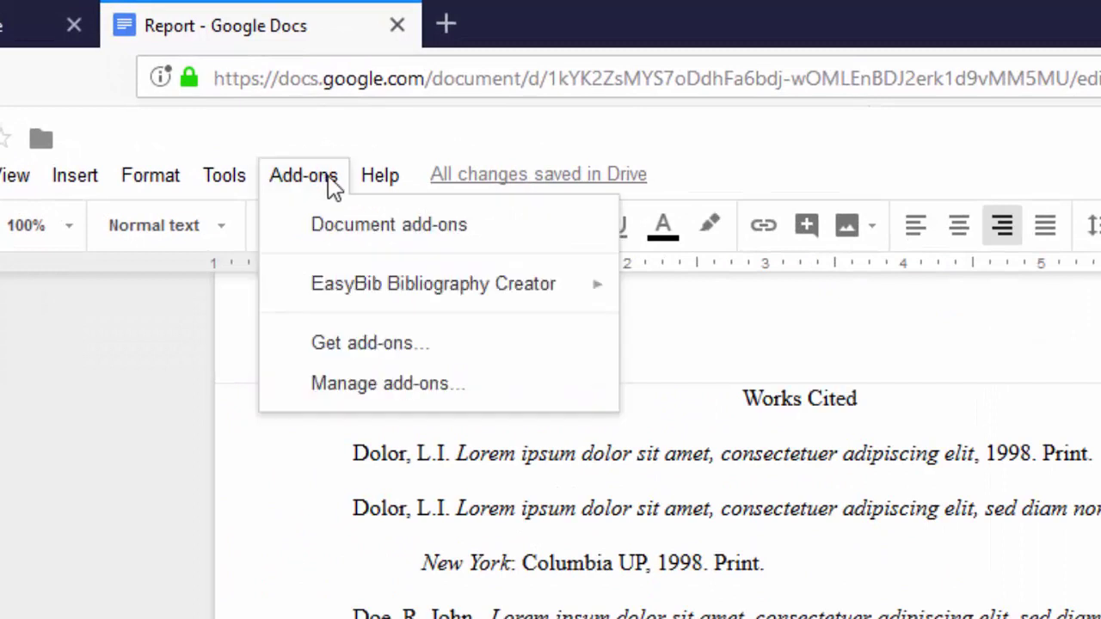
pyautogui.moveTo(518, 303)
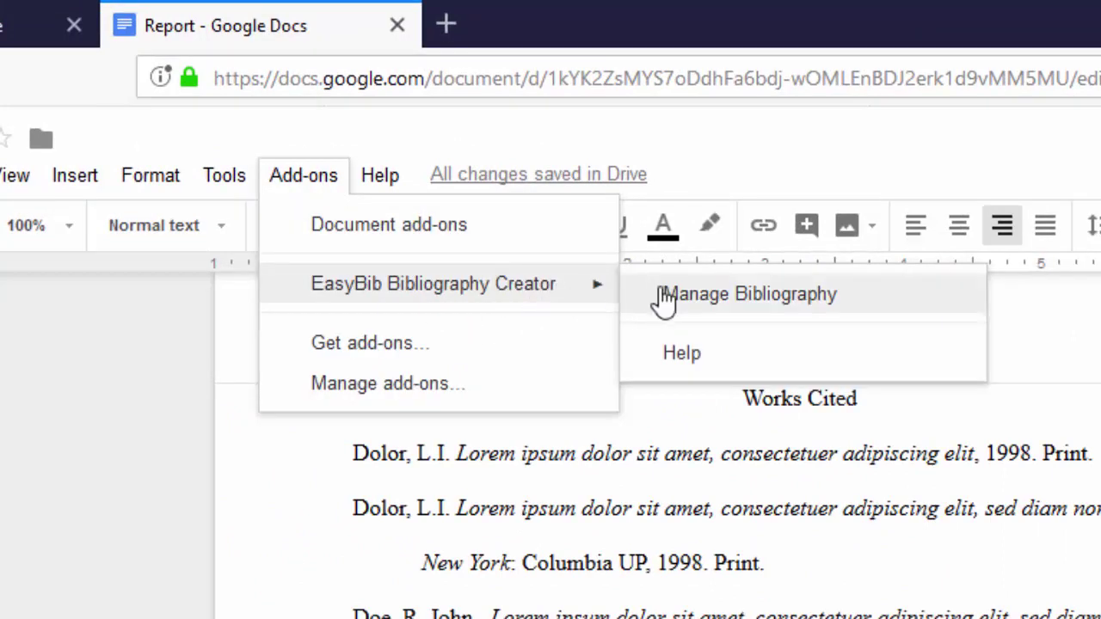
pyautogui.click(713, 312)
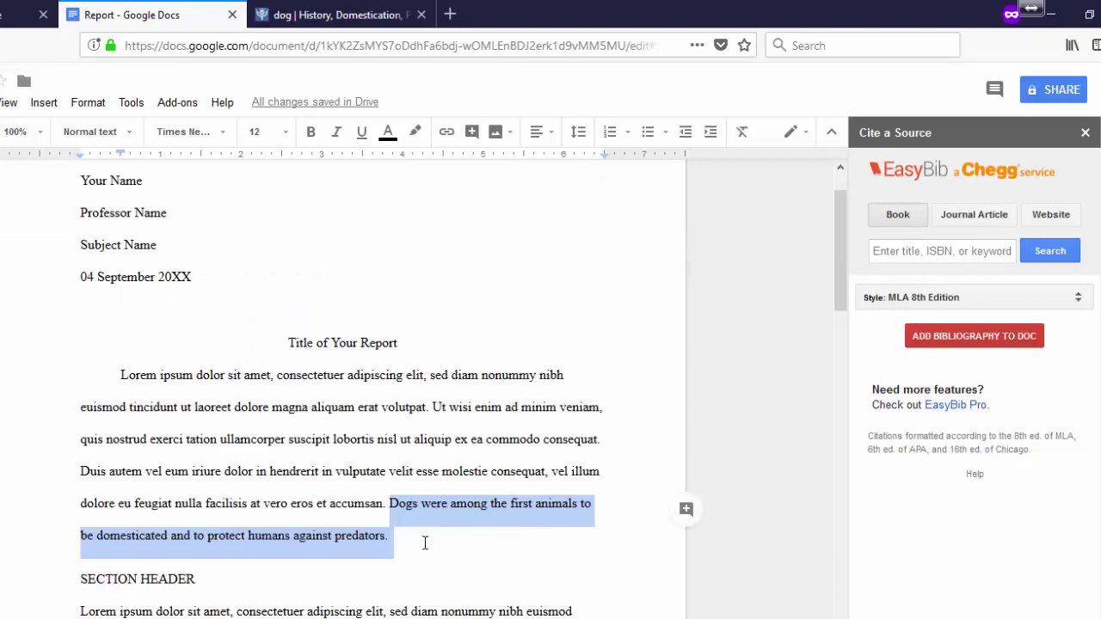
# - In the Britannica Dog article, highlight the domestication sentence and the bodyguards-against-predators phrase
pyautogui.doubleClick(361, 535)
pyautogui.click(336, 15)
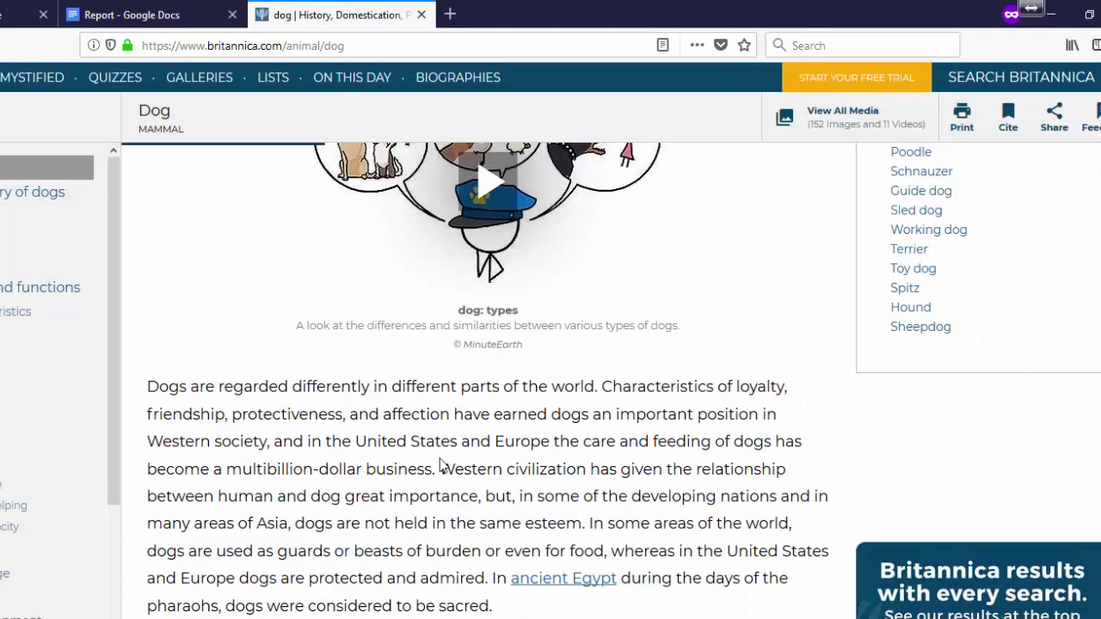
pyautogui.scroll(-3, 438, 457)
pyautogui.moveTo(234, 391); pyautogui.dragTo(405, 419)
pyautogui.click(287, 393)
pyautogui.moveTo(145, 393); pyautogui.dragTo(382, 422)
pyautogui.moveTo(287, 446); pyautogui.dragTo(488, 446)
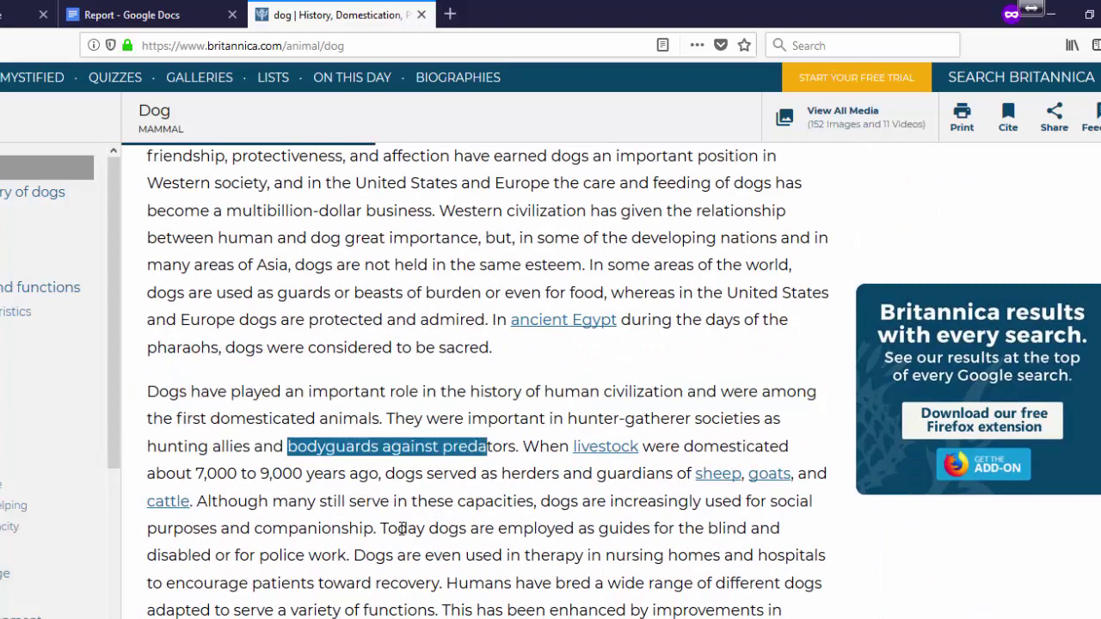
pyautogui.scroll(-2, 400, 528)
pyautogui.scroll(2, 400, 528)
# - Copy the Dog article's web address from the address bar
pyautogui.moveTo(344, 45); pyautogui.dragTo(135, 48)
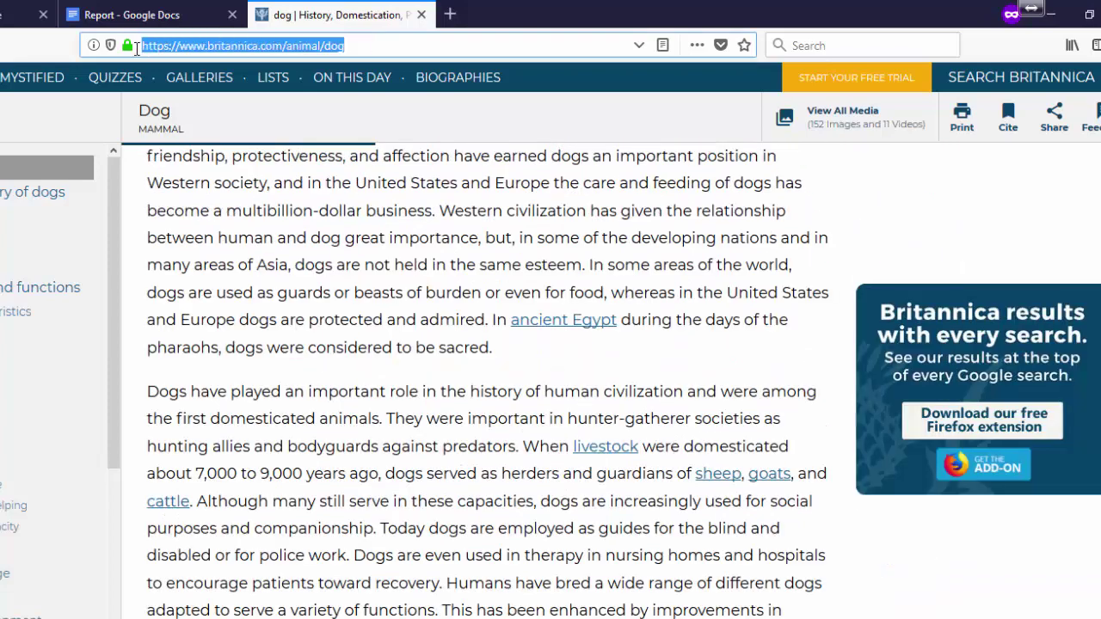
pyautogui.click(324, 190)
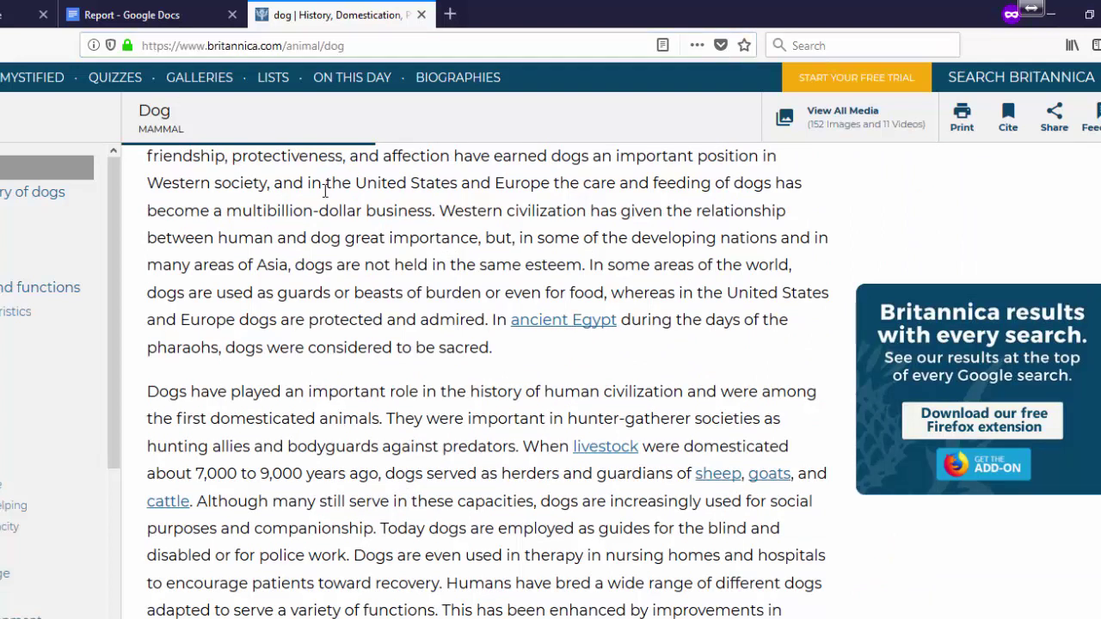
pyautogui.click(386, 44)
pyautogui.hotkey('ctrl', 'c')
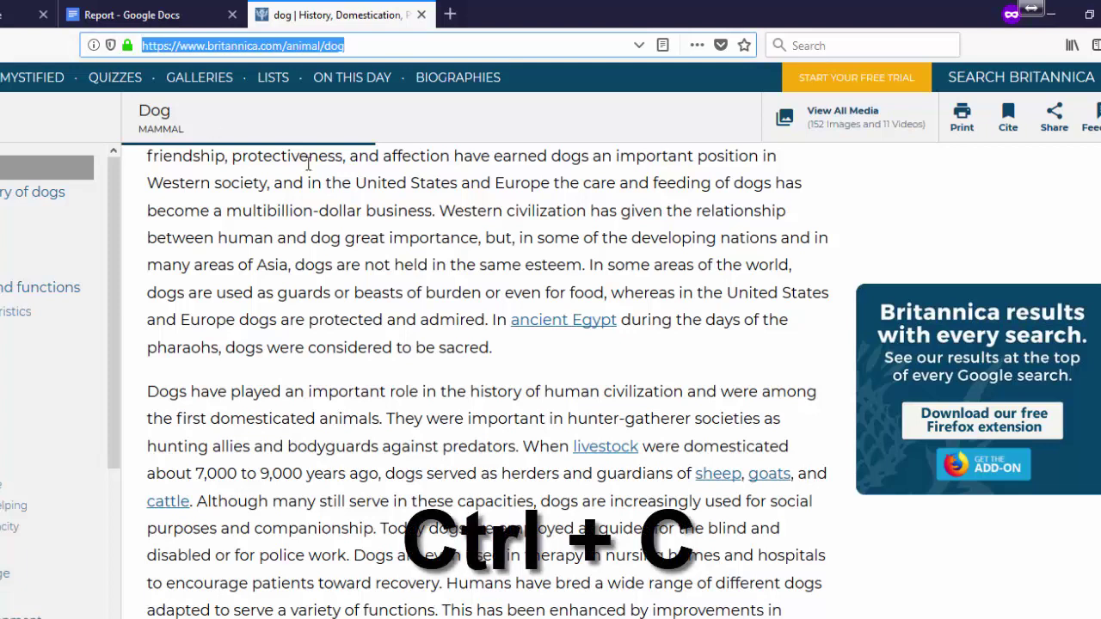
# - In EasyBib, cite a Website by pasting the article URL and selecting the Dog Encyclopædia Britannica result
pyautogui.click(222, 22)
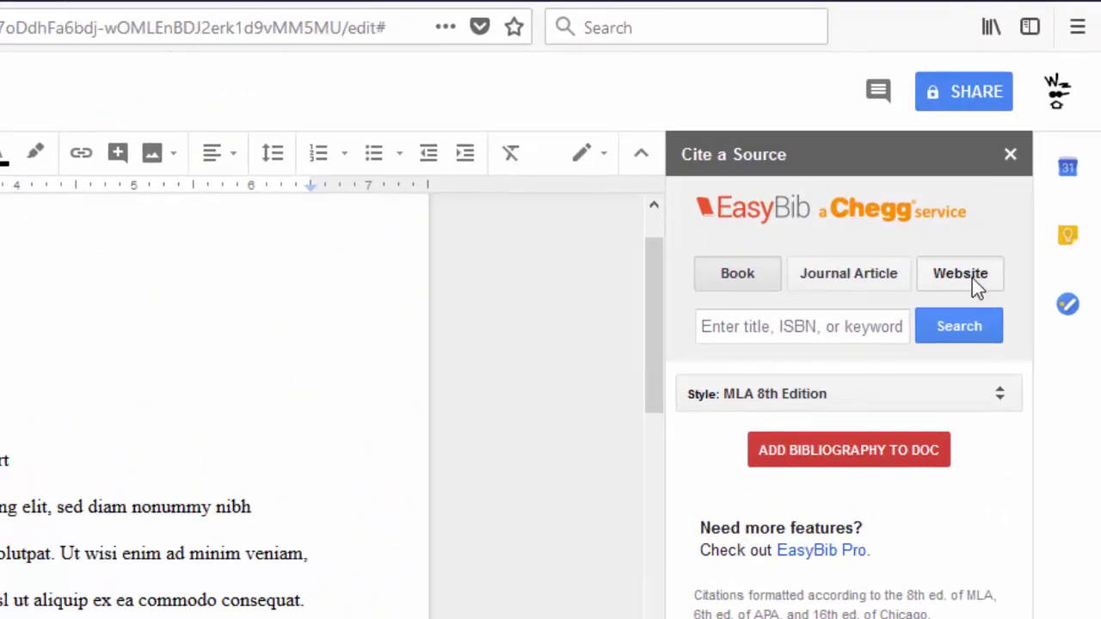
pyautogui.click(972, 277)
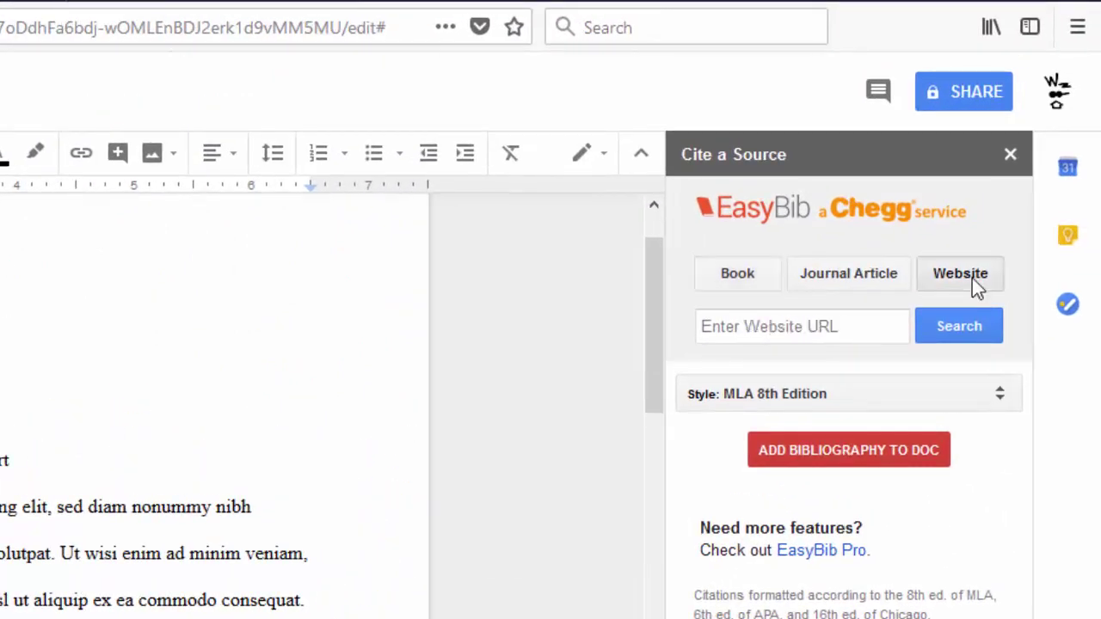
pyautogui.click(842, 327)
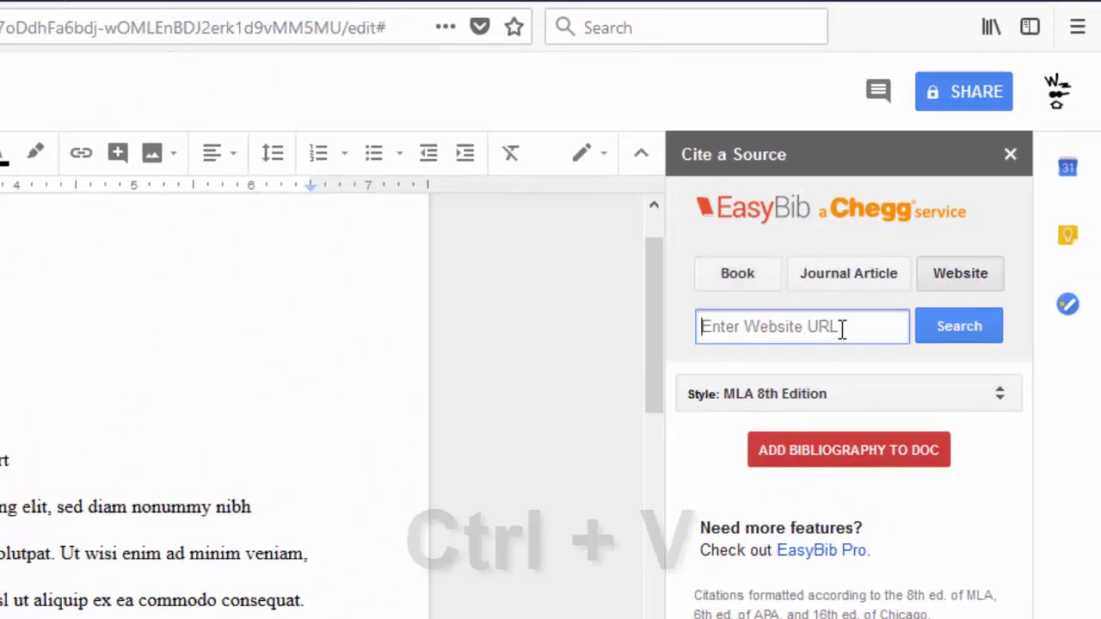
pyautogui.hotkey('ctrl', 'v')
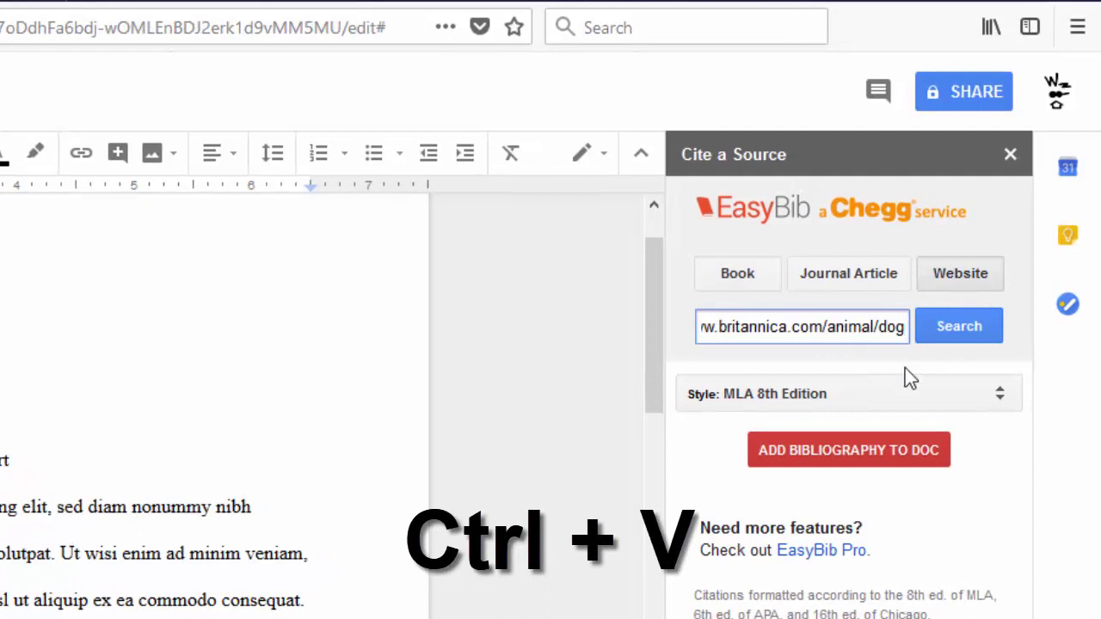
pyautogui.click(956, 335)
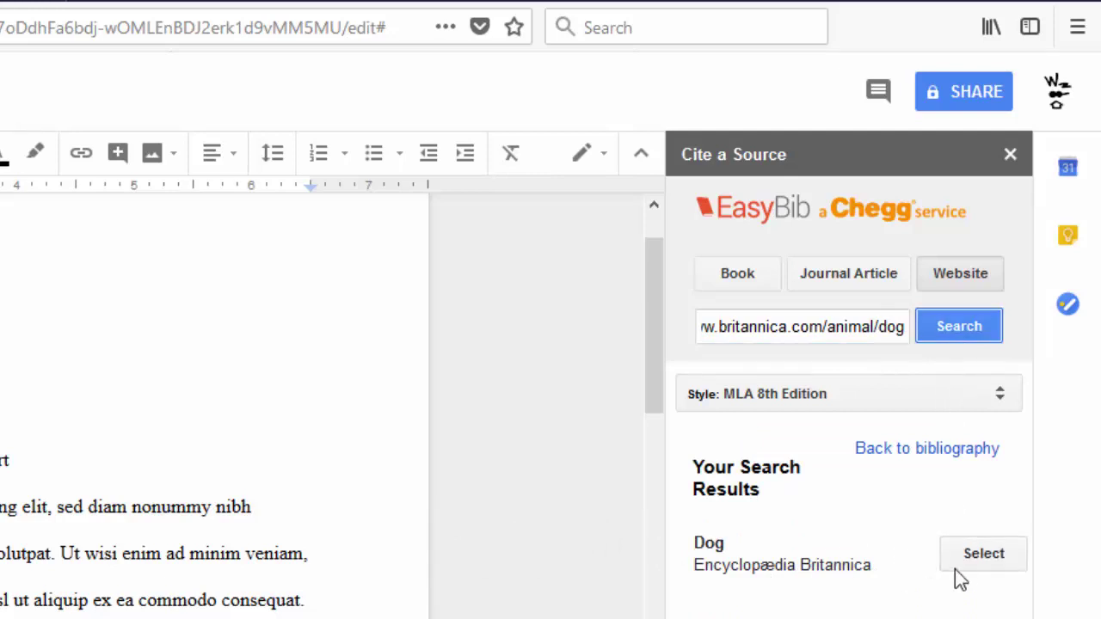
pyautogui.moveTo(694, 565); pyautogui.dragTo(874, 564)
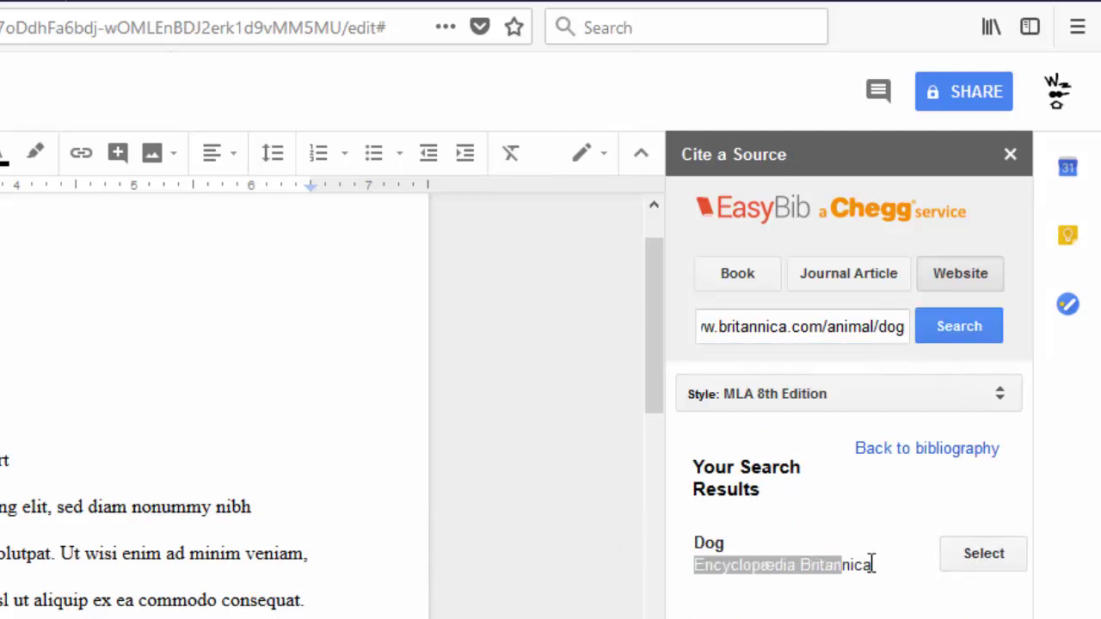
pyautogui.click(983, 555)
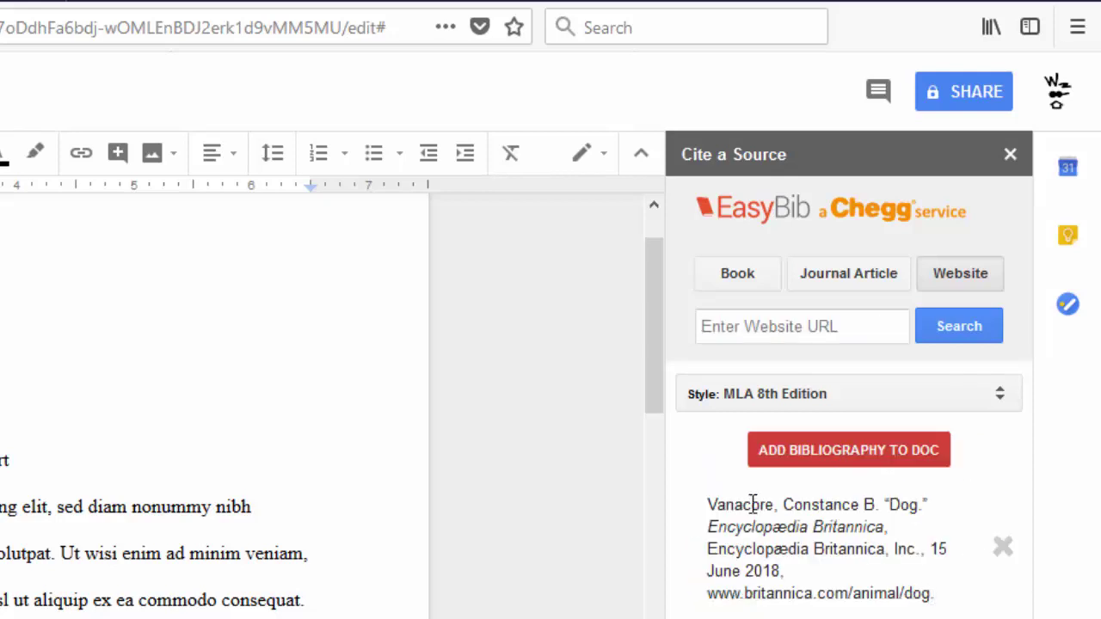
# - Add the Britannica Dog citation to the report's Works Cited page
pyautogui.click(806, 469)
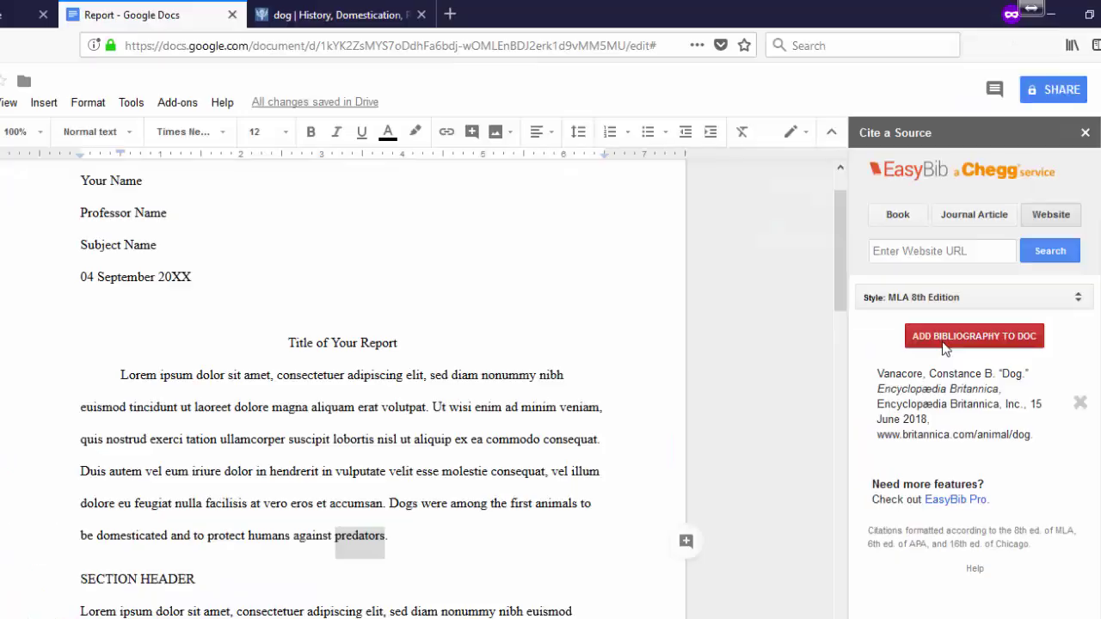
pyautogui.moveTo(839, 249); pyautogui.dragTo(838, 604)
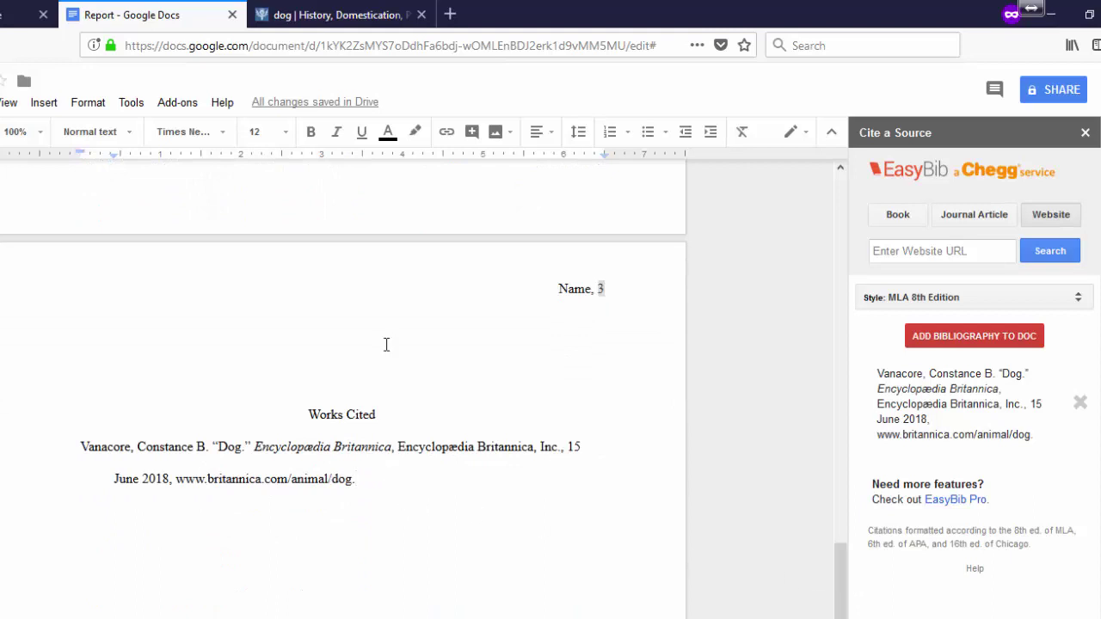
pyautogui.scroll(1, 258, 481)
pyautogui.scroll(-1, 219, 536)
# - Insert the in-text citation (Vanacore). after the sentence ending in 'predators'
pyautogui.moveTo(130, 444); pyautogui.dragTo(79, 449)
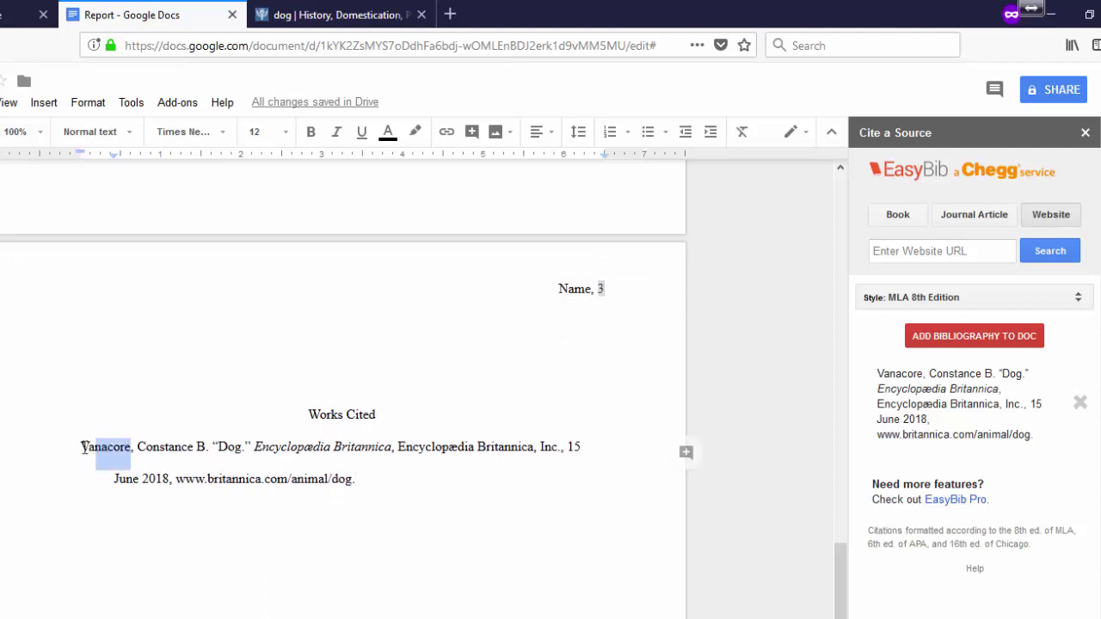
pyautogui.scroll(15, 258, 430)
pyautogui.click(386, 461)
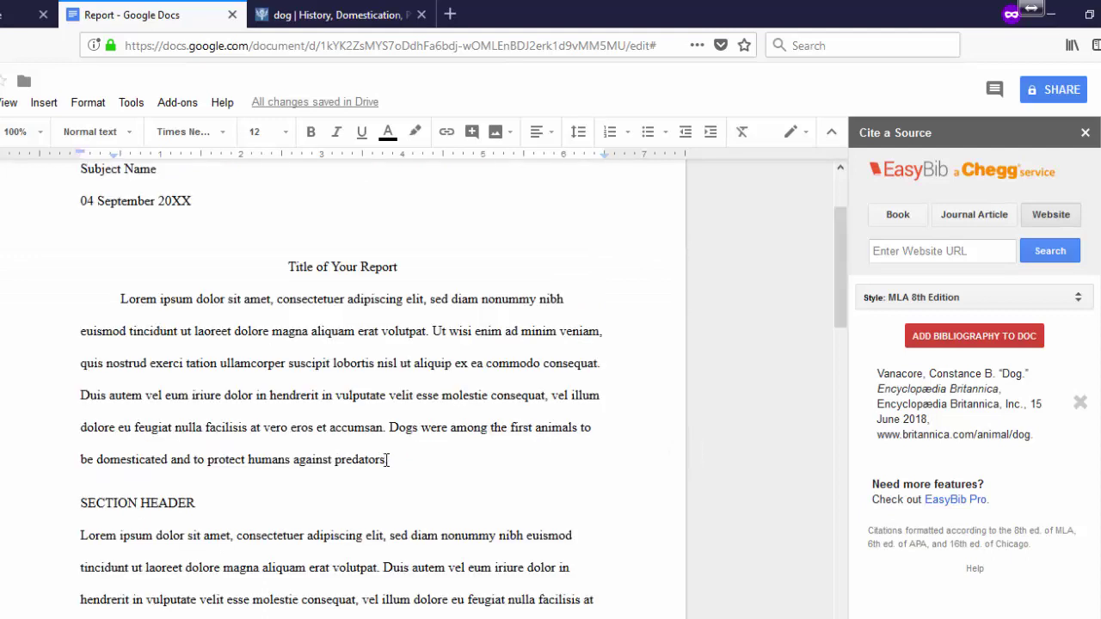
pyautogui.write('(')
pyautogui.hotkey('ctrl', 'v')
pyautogui.write(').')
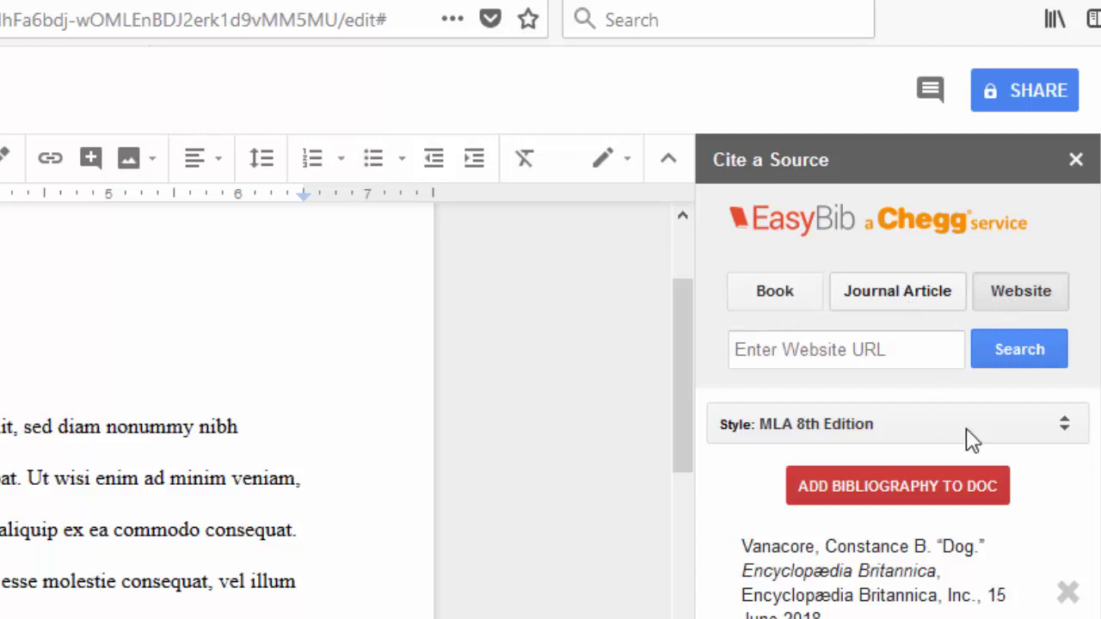
# - Switch EasyBib's citation style to MLA 7th Edition
pyautogui.click(1065, 430)
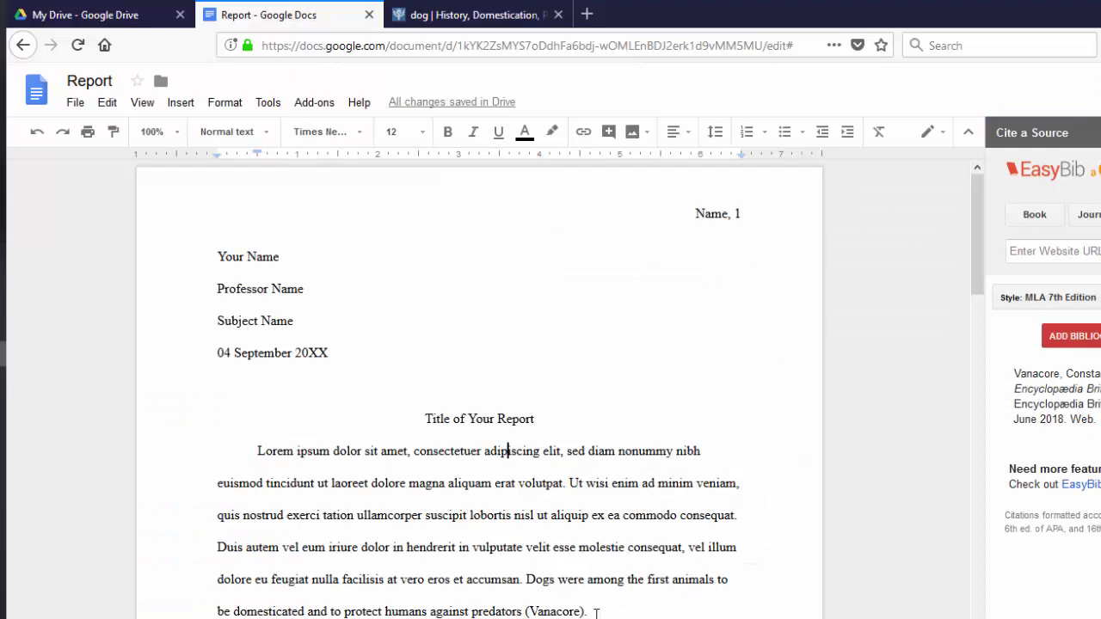
pyautogui.click(595, 612)
pyautogui.click(579, 508)
# - Rename the document 'Title of Your Report' using the copied report title
pyautogui.moveTo(543, 415); pyautogui.dragTo(410, 410)
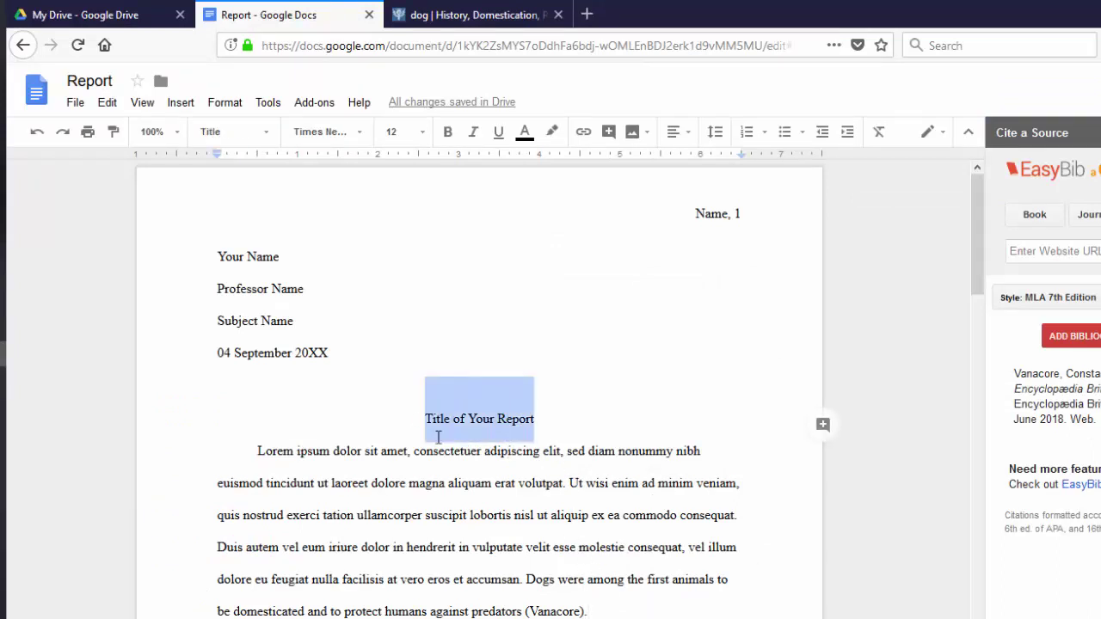
pyautogui.hotkey('ctrl', 'c')
pyautogui.click(119, 79)
pyautogui.hotkey('ctrl', 'v')
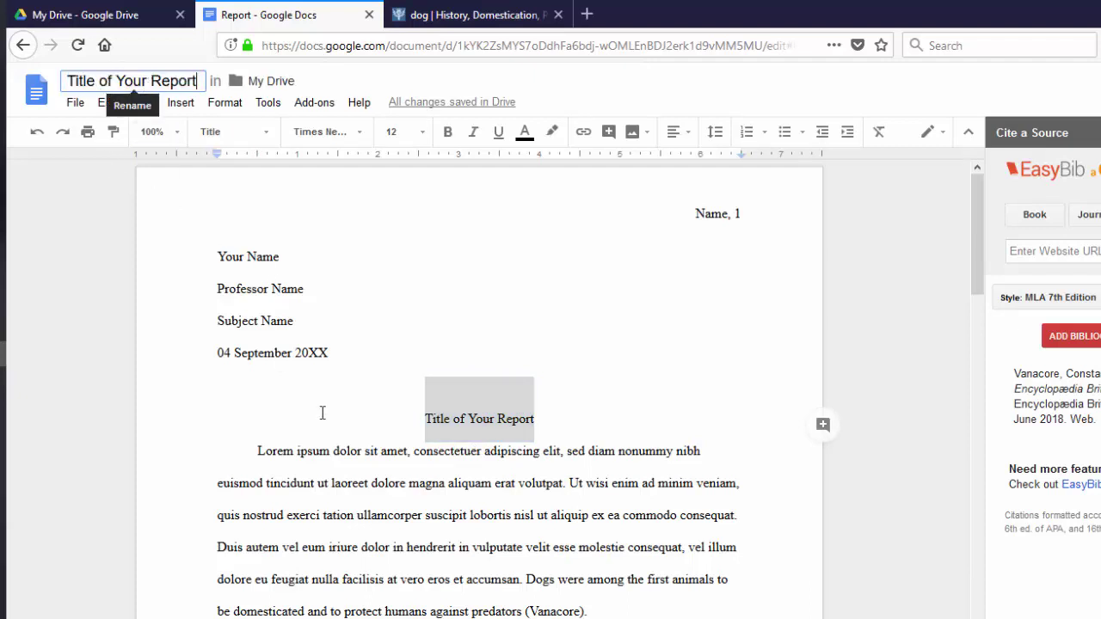
pyautogui.click(411, 484)
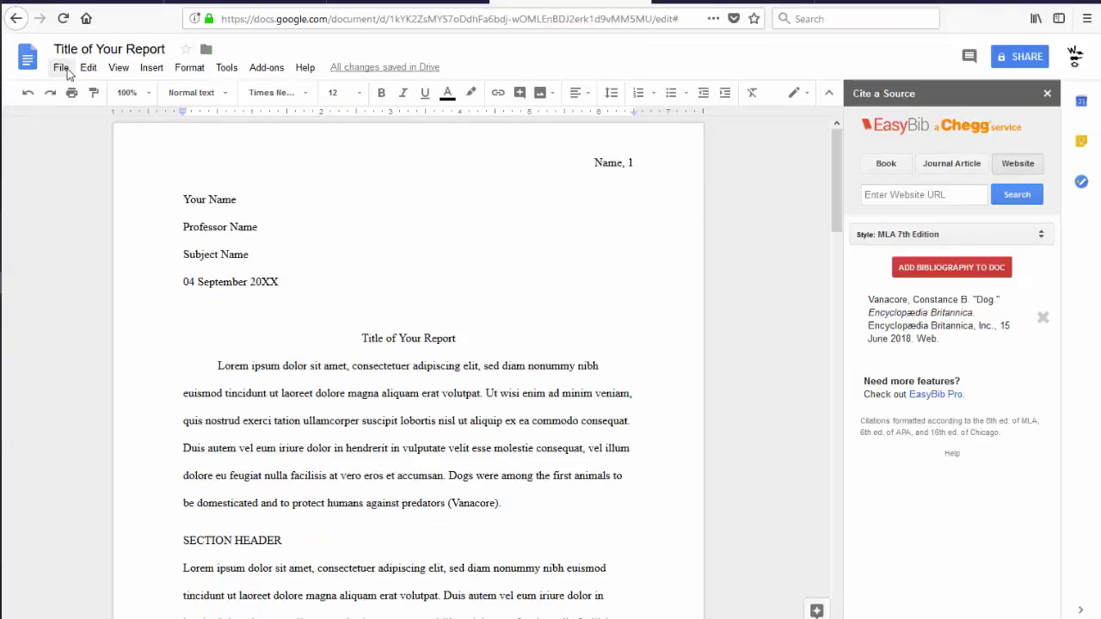
# - Start emailing the report as a PDF attachment and enter the recipient's email address
pyautogui.click(62, 69)
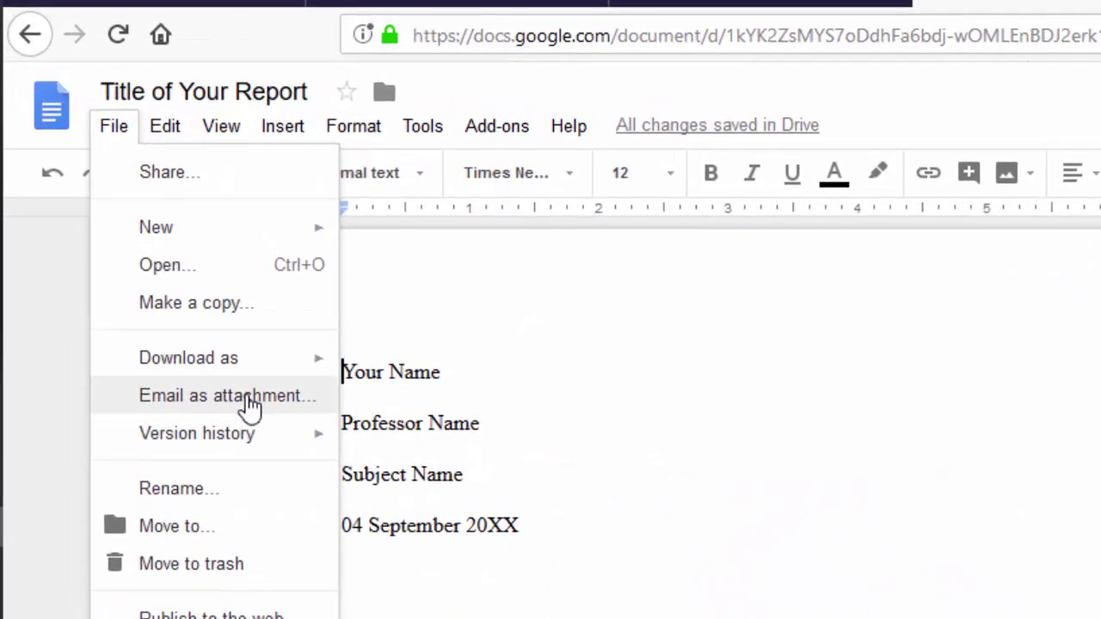
pyautogui.click(248, 400)
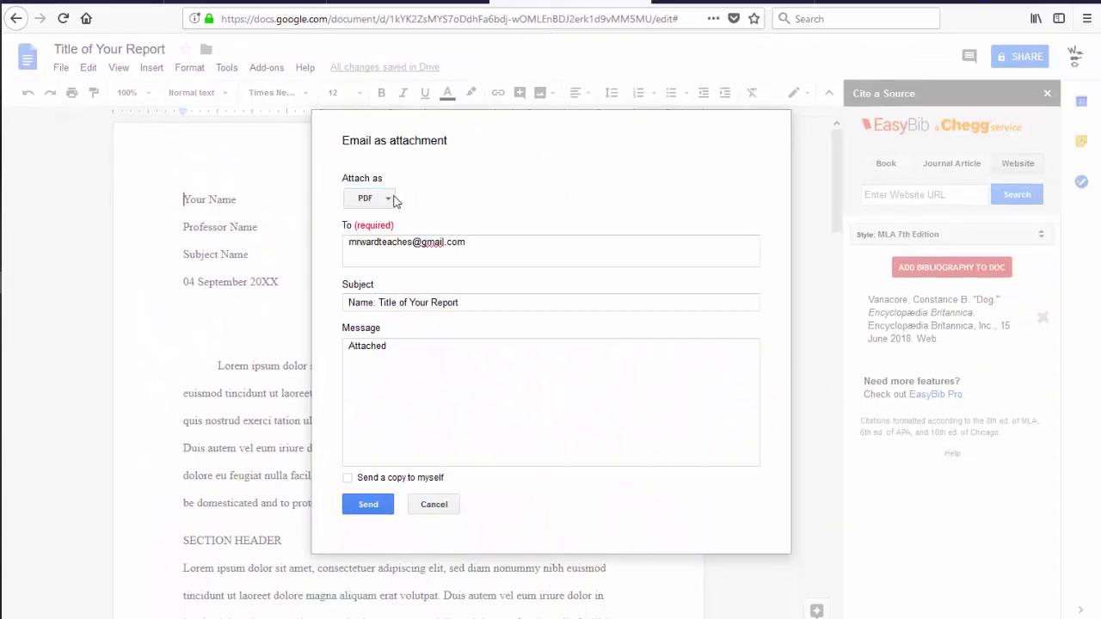
pyautogui.click(388, 198)
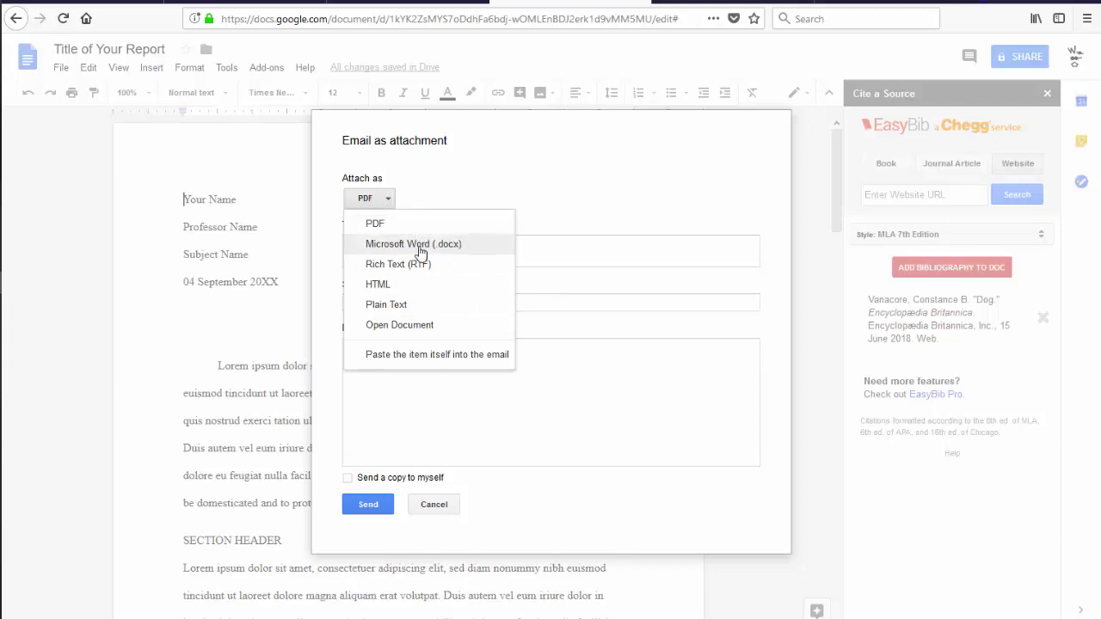
pyautogui.press('Escape')
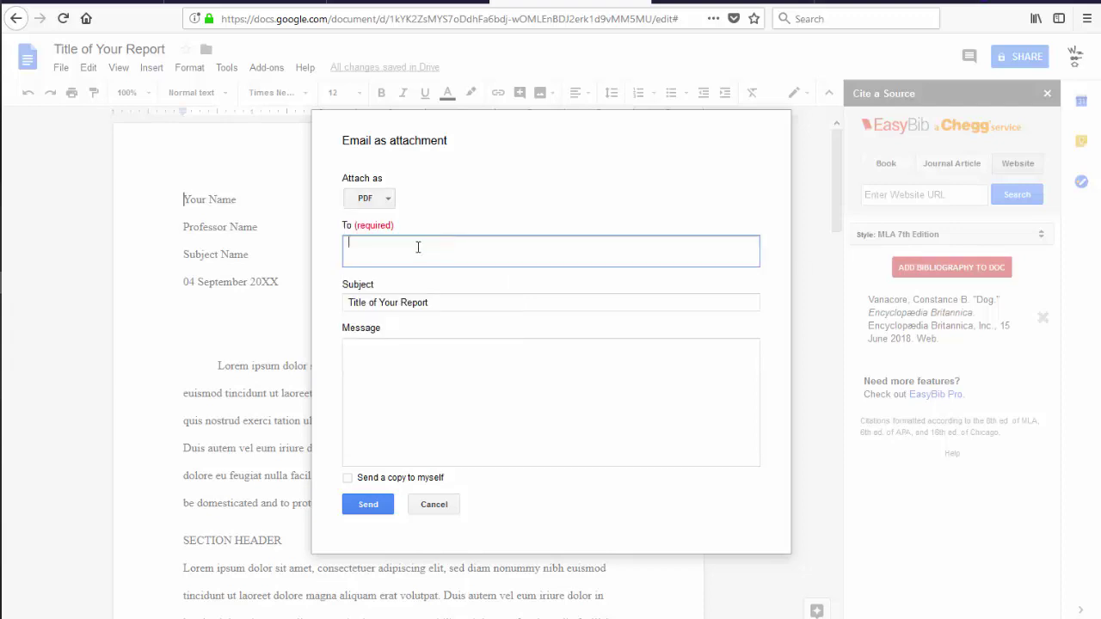
# - Set subject 'Name: Title of Your Report' and message 'Attached', then send the email
pyautogui.click(352, 302)
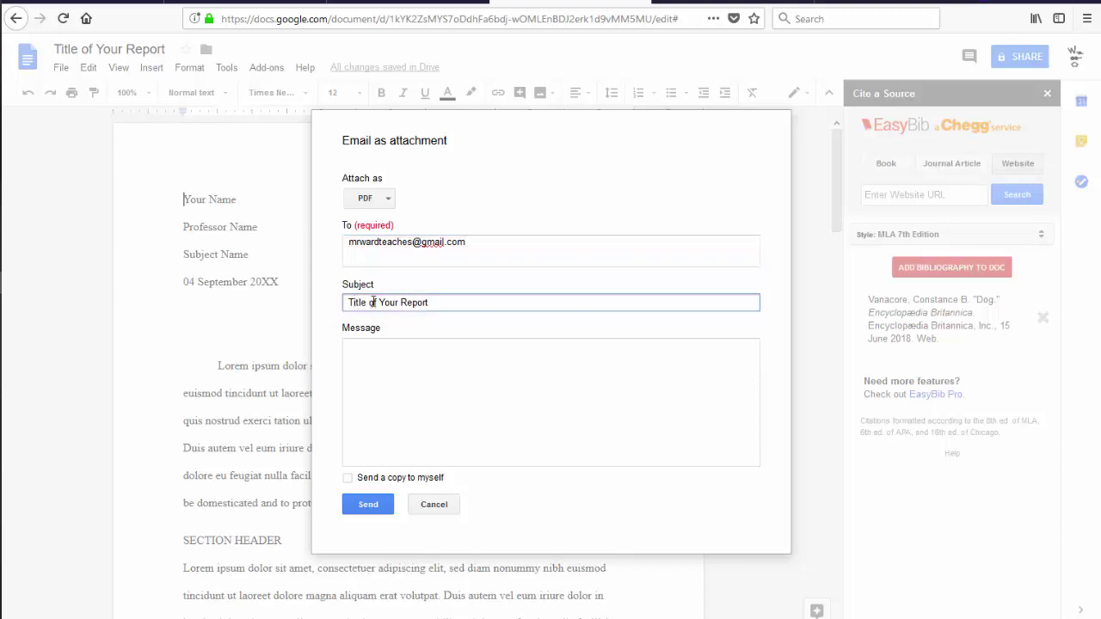
pyautogui.write('Name:')
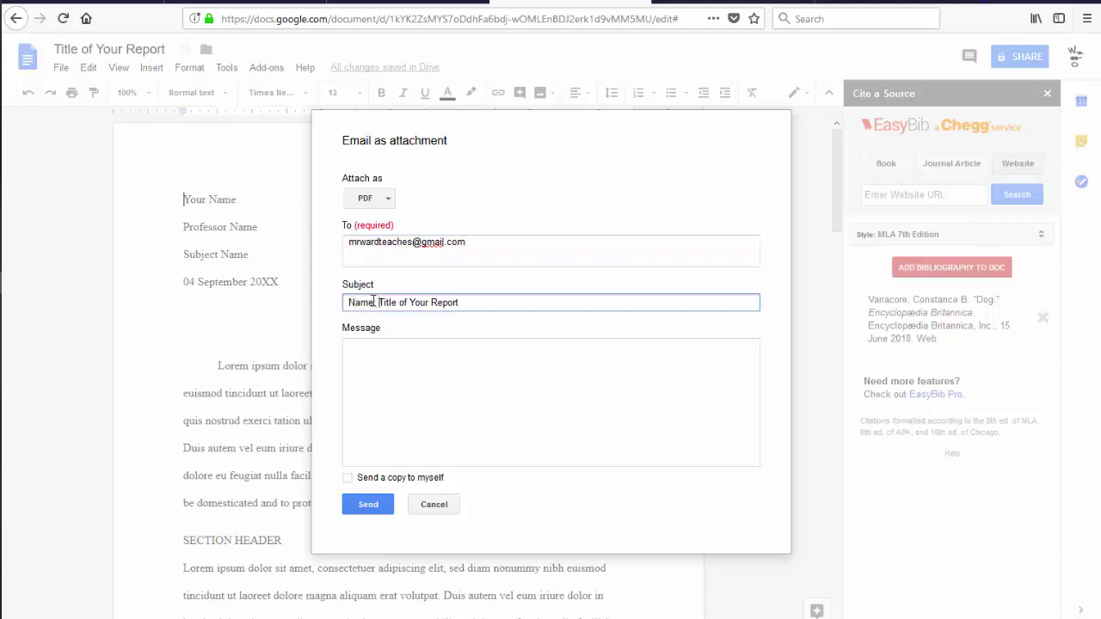
pyautogui.click(384, 361)
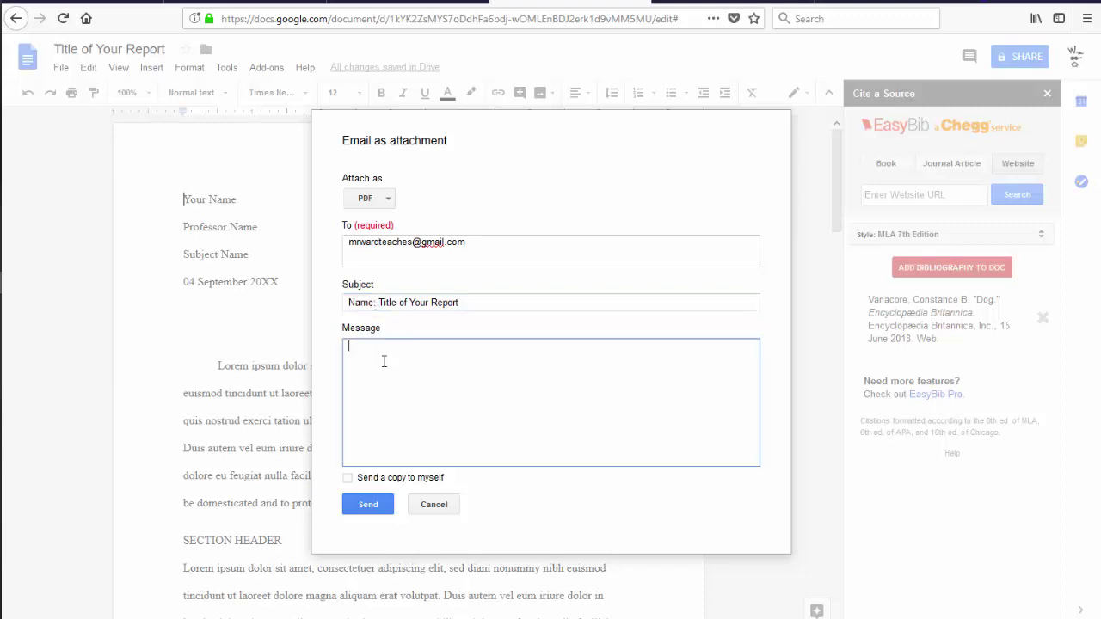
pyautogui.write('Attached')
pyautogui.click(370, 506)
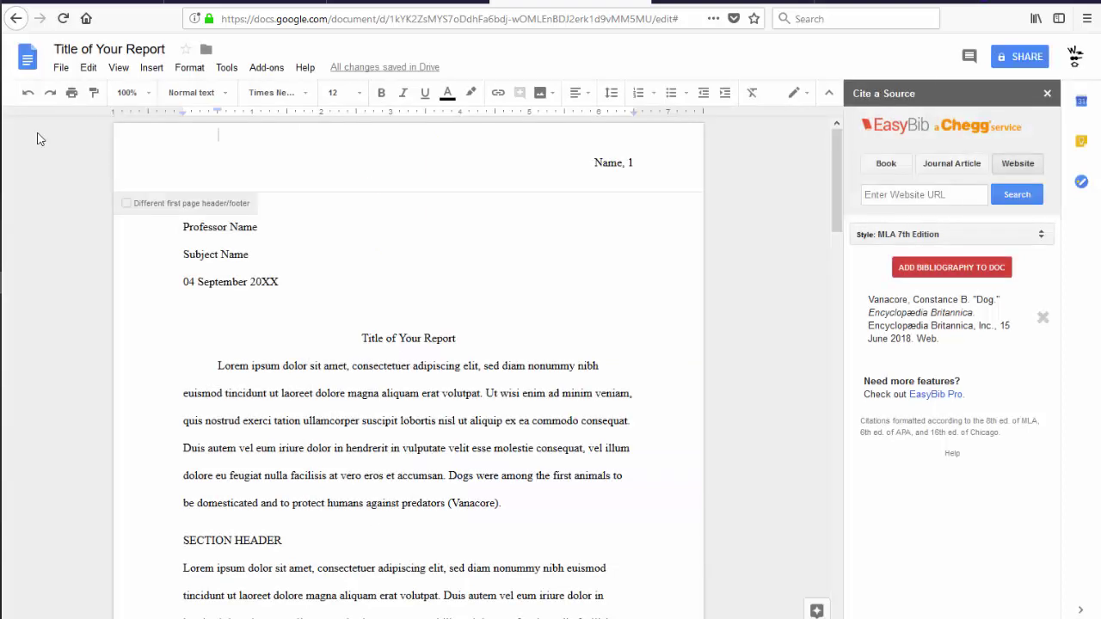
# - Export the report through Print as Title of Your Report.pdf and open it from downloads
pyautogui.click(62, 69)
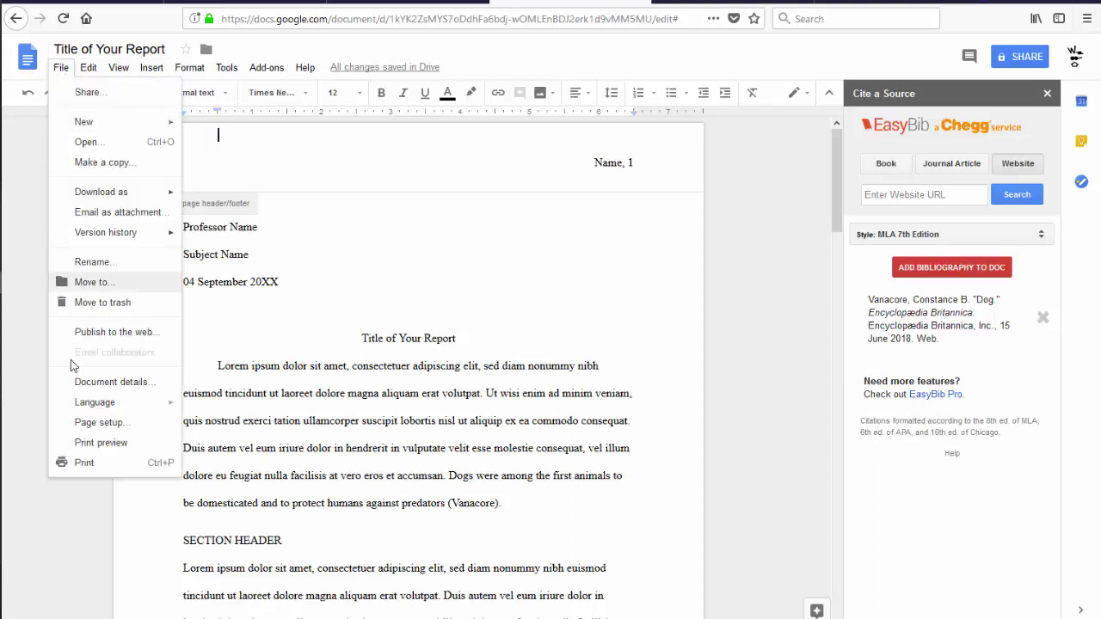
pyautogui.click(85, 464)
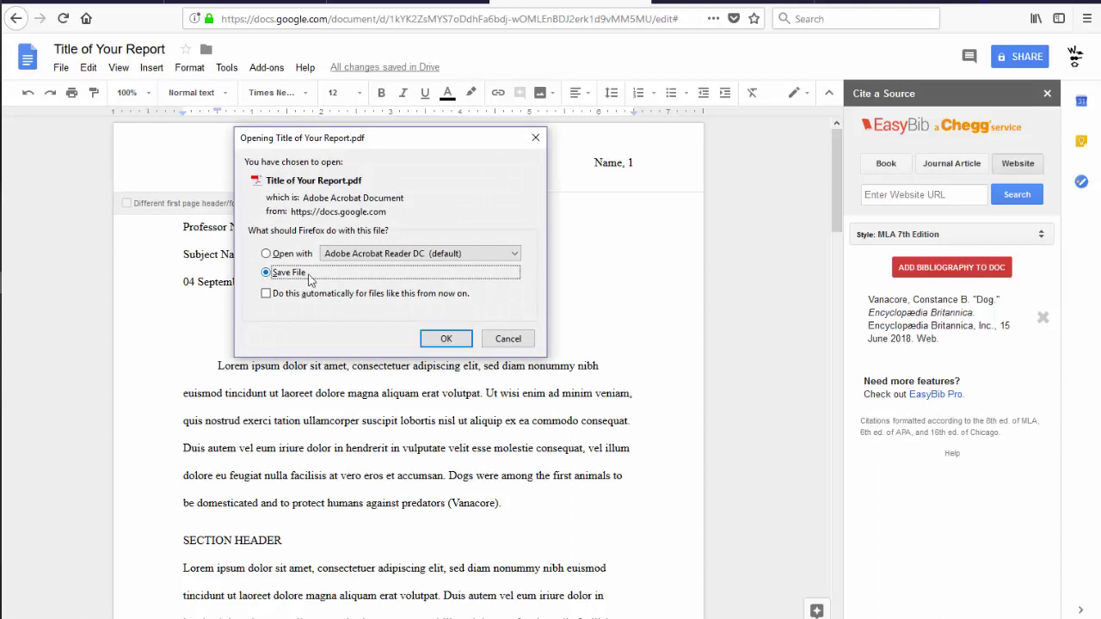
pyautogui.click(428, 344)
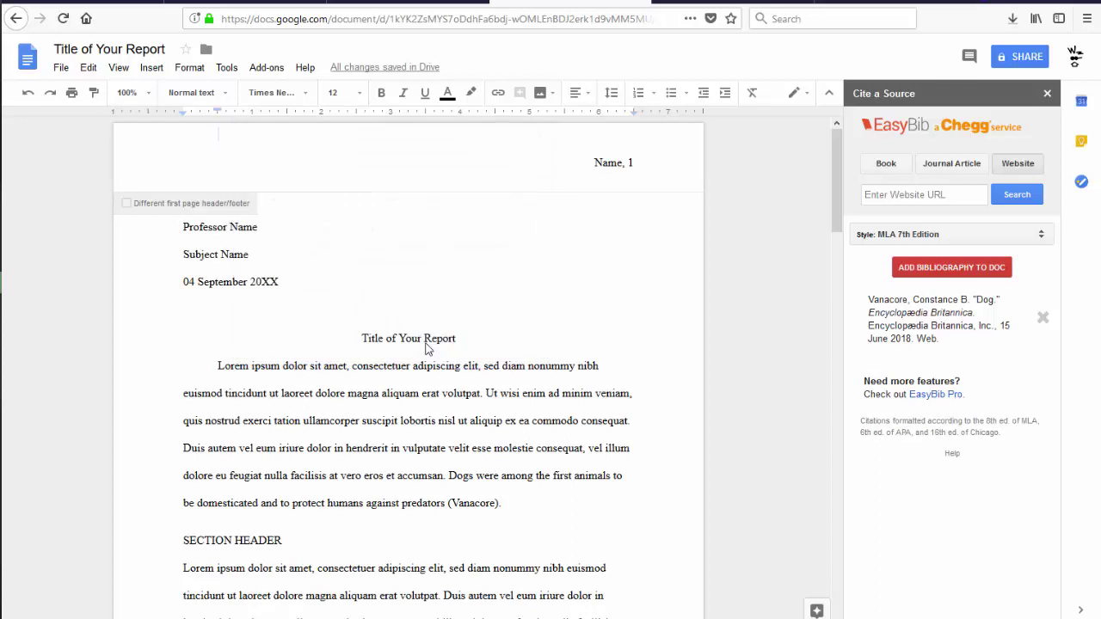
pyautogui.click(1011, 22)
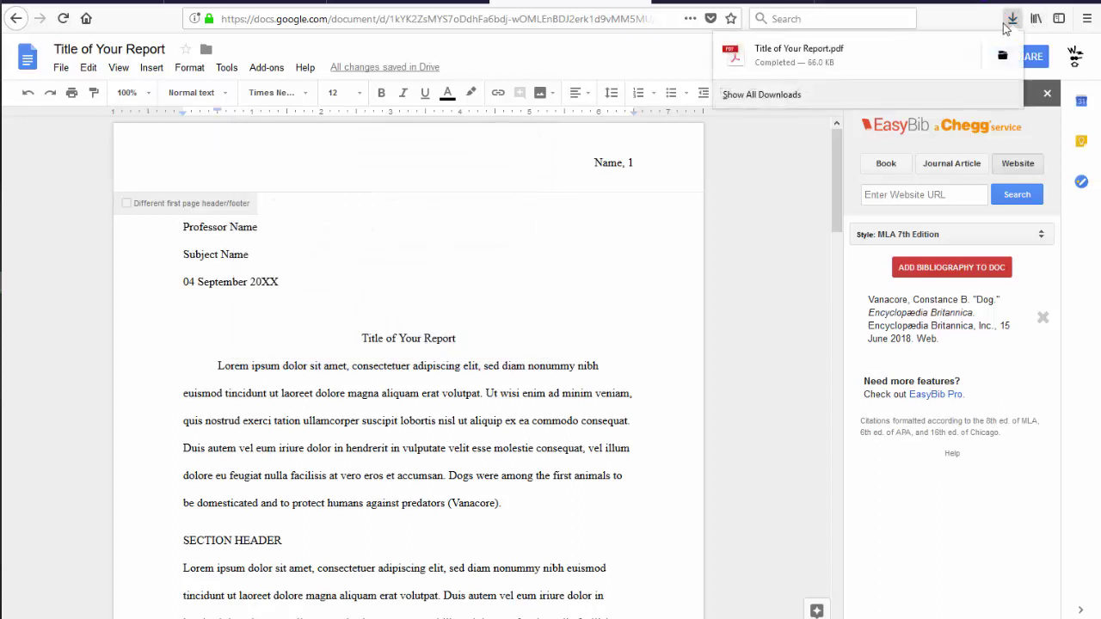
pyautogui.click(830, 53)
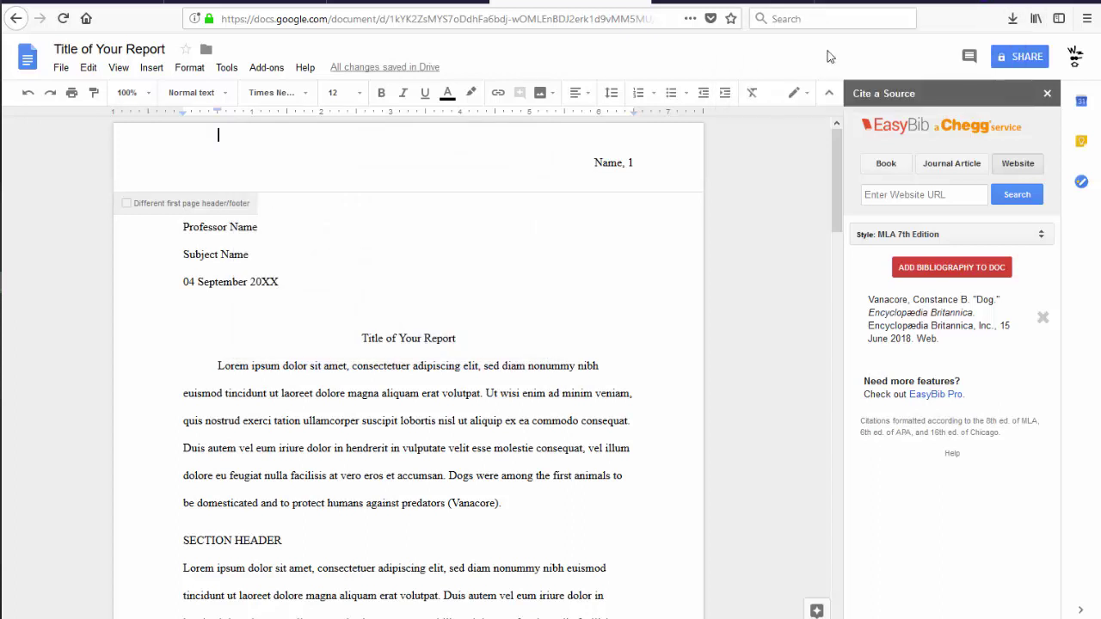
# - Print the PDF from Acrobat Reader on the HP Deskjet 3050A J611 series (Network) printer
pyautogui.hotkey('ctrl', 'p')
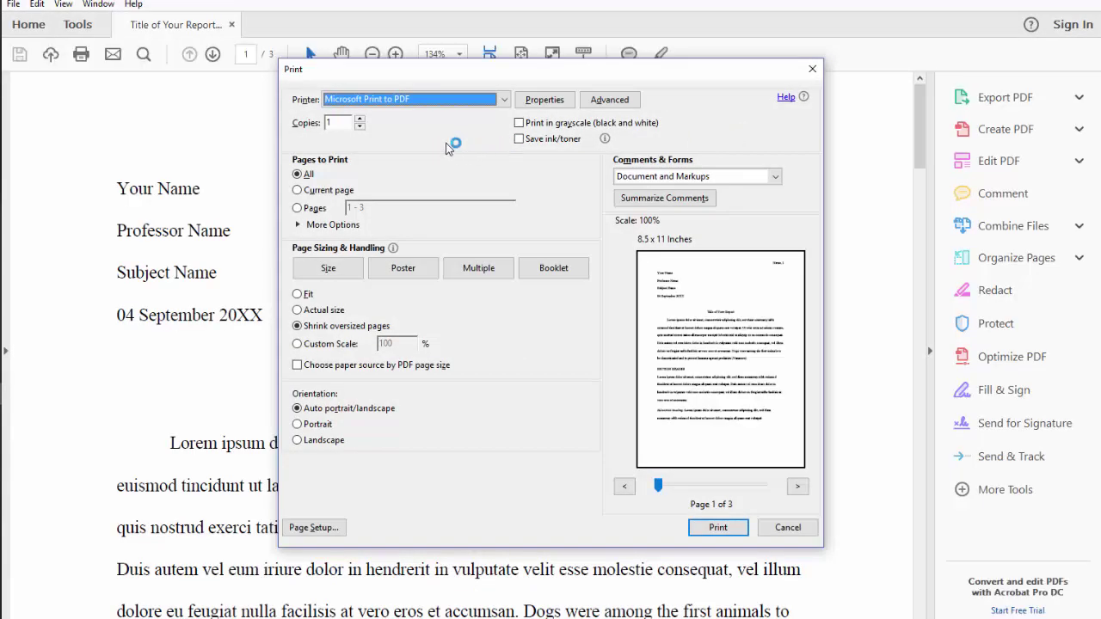
pyautogui.click(505, 99)
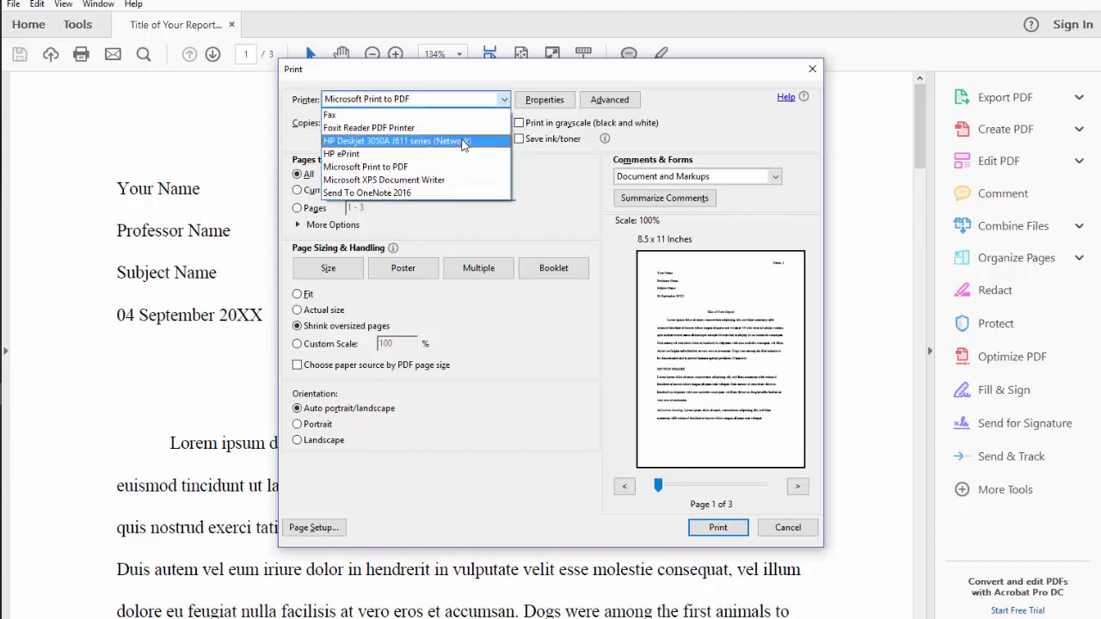
pyautogui.click(464, 142)
pyautogui.click(462, 143)
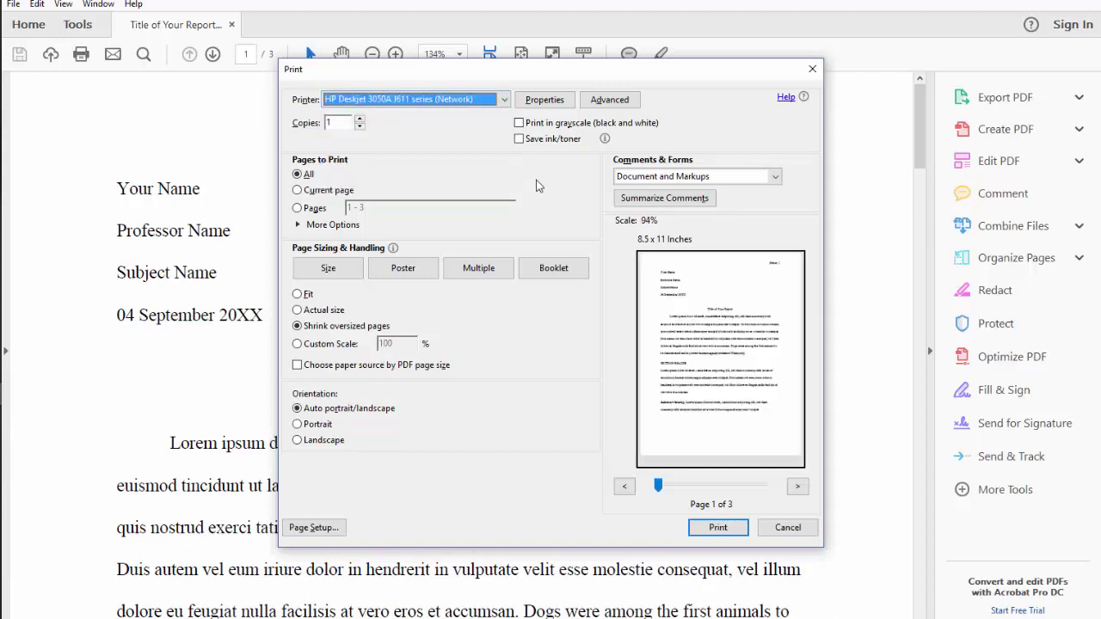
pyautogui.click(713, 526)
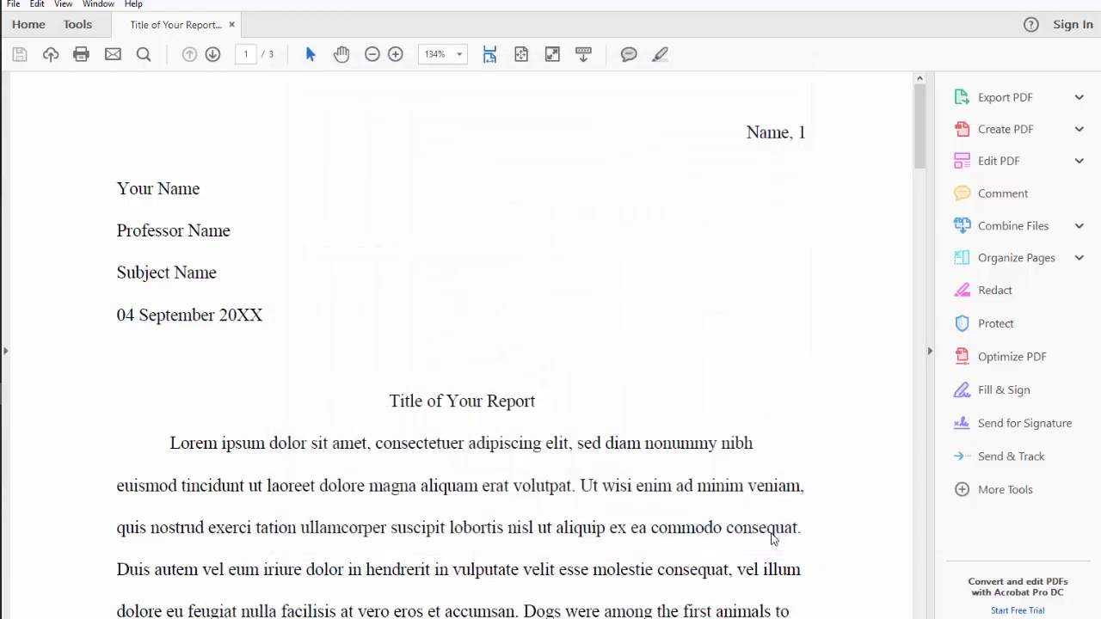